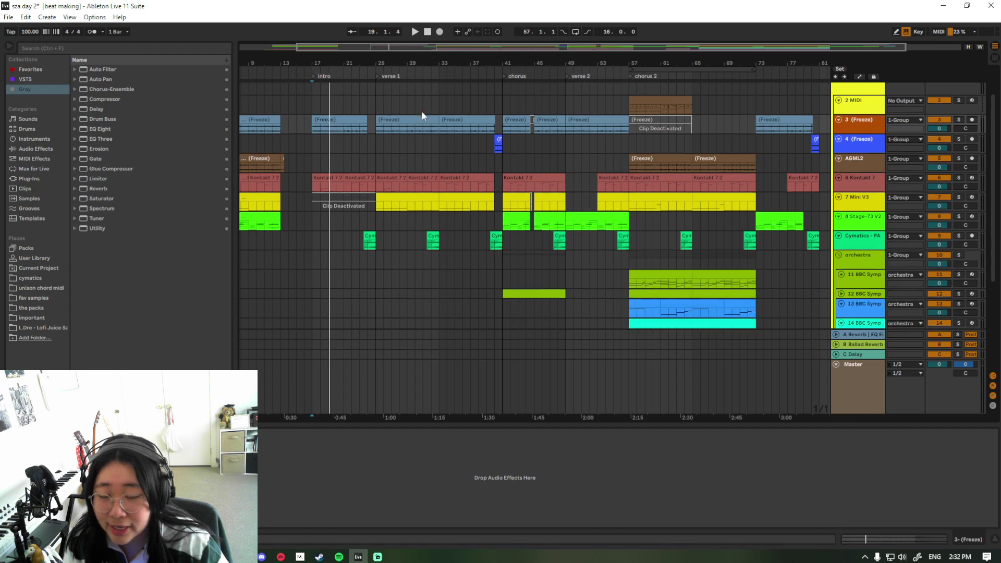
Play the frozen intro clip on track 3 with that track soloed.
{"action": "scroll", "coordinate": [453, 163], "scroll_direction": "up", "scroll_amount": 6}
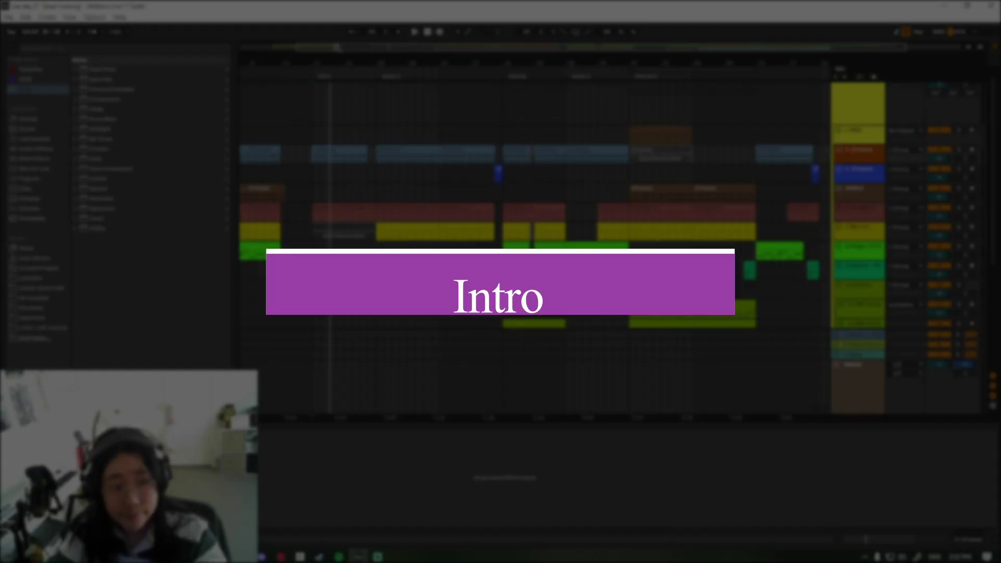
{"action": "left_click_drag", "start_coordinate": [354, 49], "coordinate": [386, 48]}
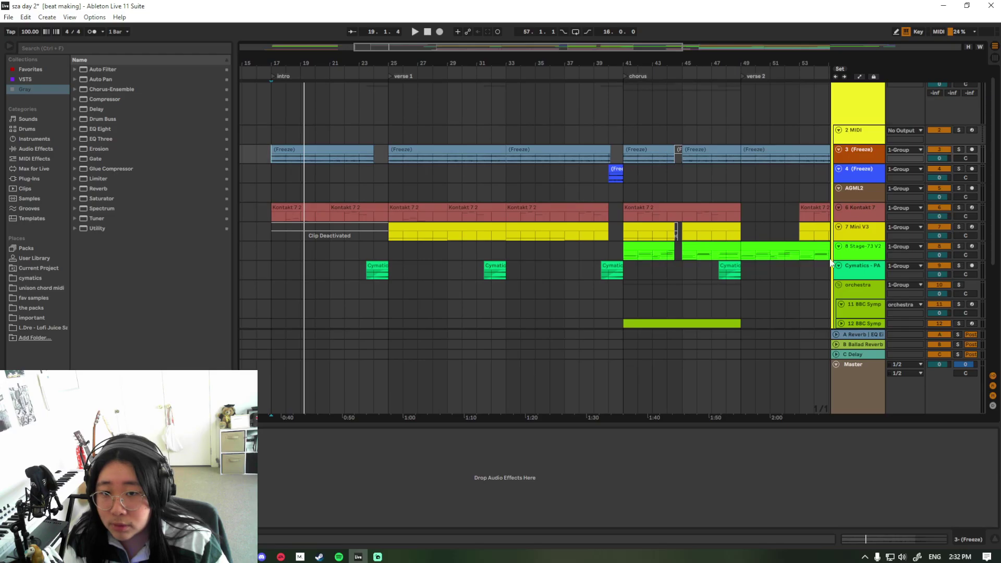
{"action": "scroll", "coordinate": [753, 298], "scroll_direction": "up", "scroll_amount": 1}
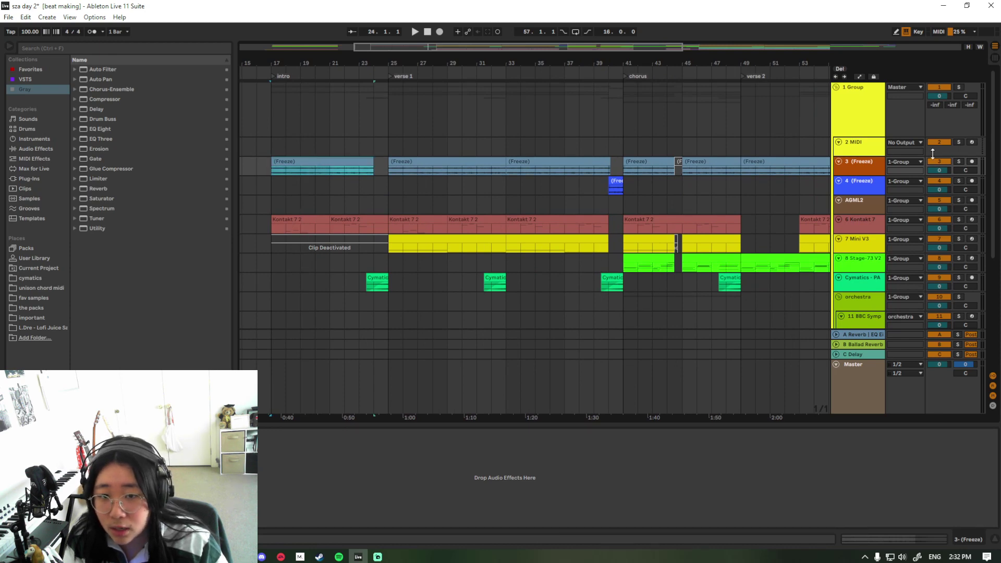
{"action": "left_click", "coordinate": [290, 164]}
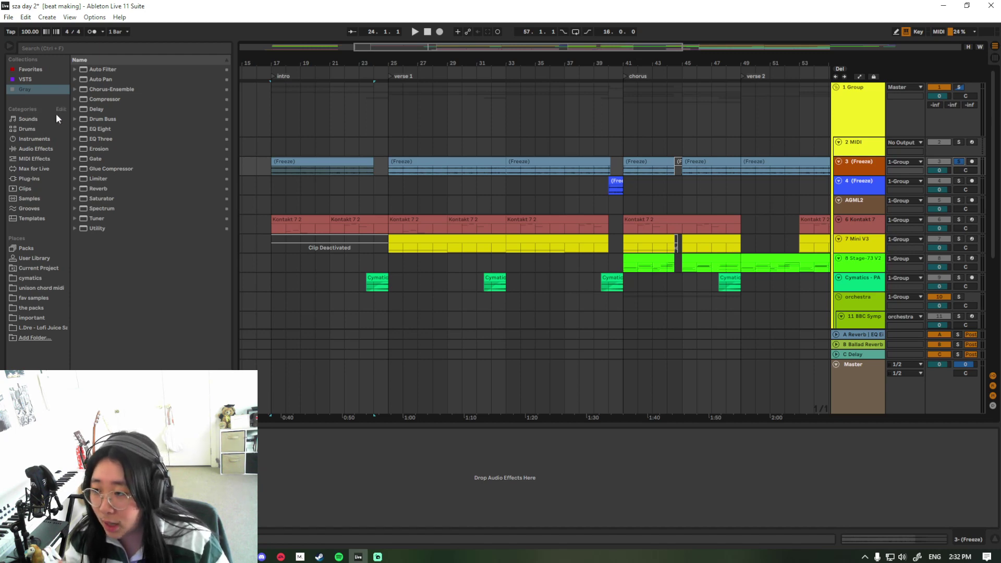
{"action": "left_click", "coordinate": [290, 162]}
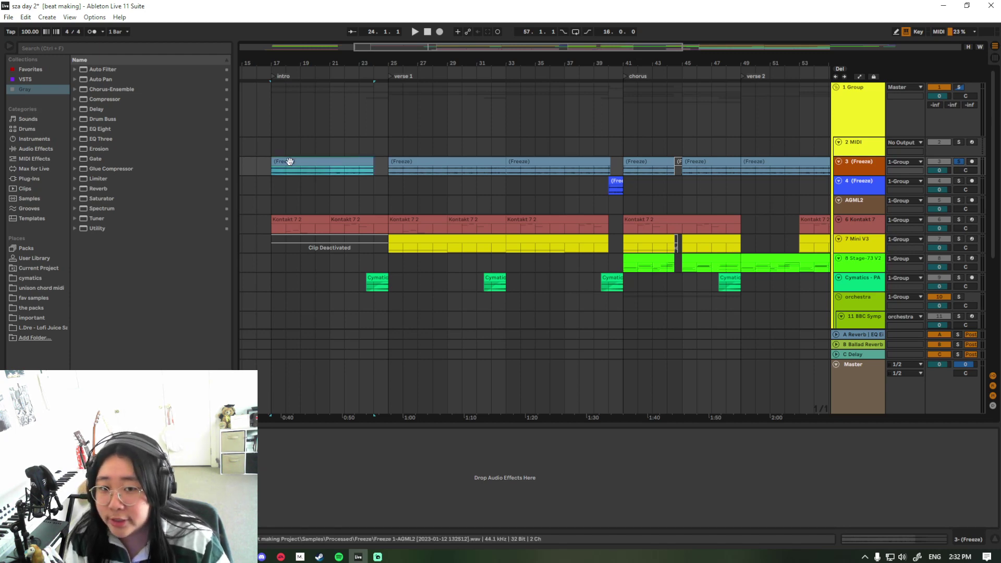
{"action": "key", "text": "space"}
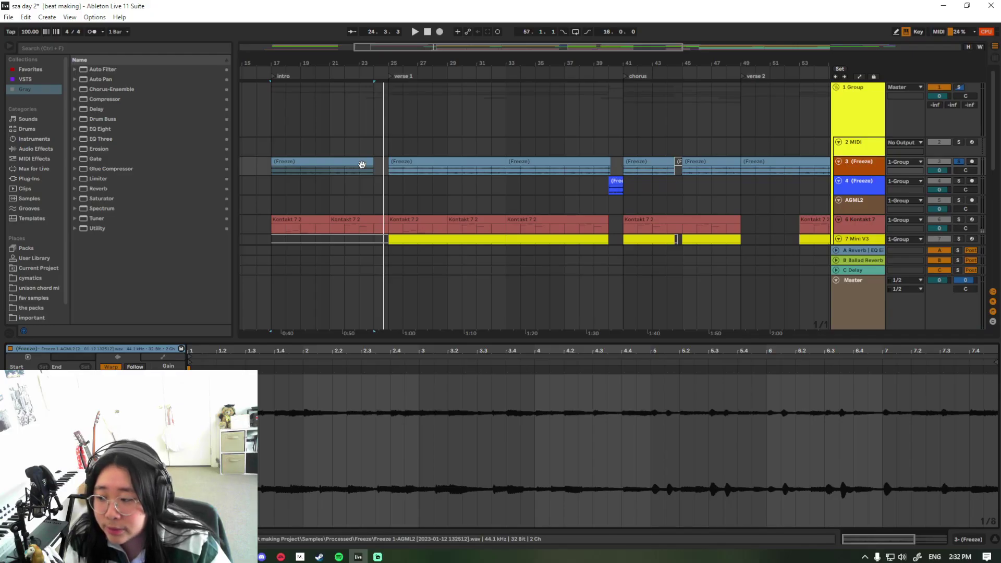
Listen to the intro's Kontakt 7 part with its track soloed, alone and together with the frozen track 3.
{"action": "left_click", "coordinate": [861, 167]}
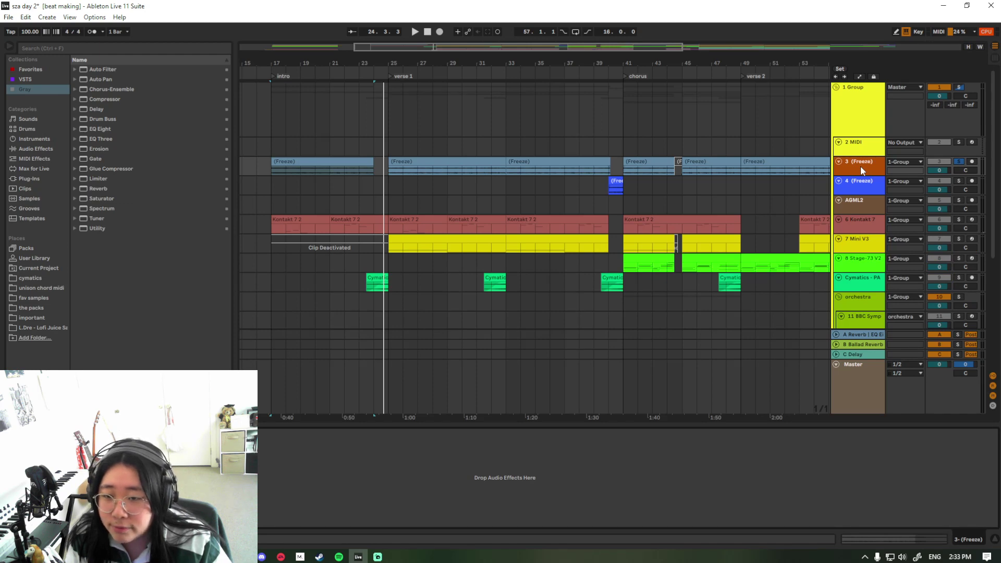
{"action": "scroll", "coordinate": [443, 155], "scroll_direction": "down", "scroll_amount": 2}
{"action": "scroll", "coordinate": [376, 152], "scroll_direction": "down", "scroll_amount": 1}
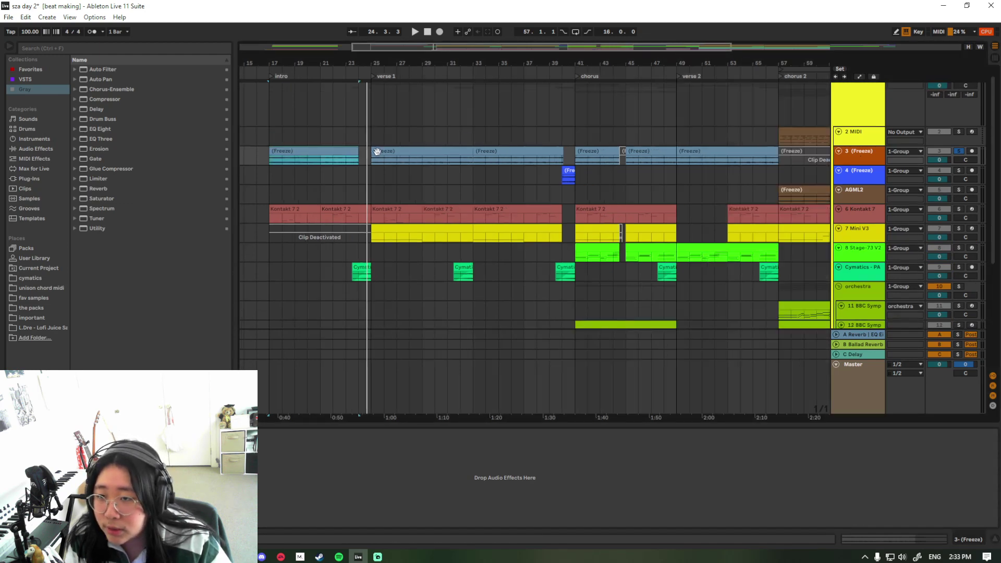
{"action": "left_click", "coordinate": [958, 209]}
{"action": "left_click", "coordinate": [306, 208]}
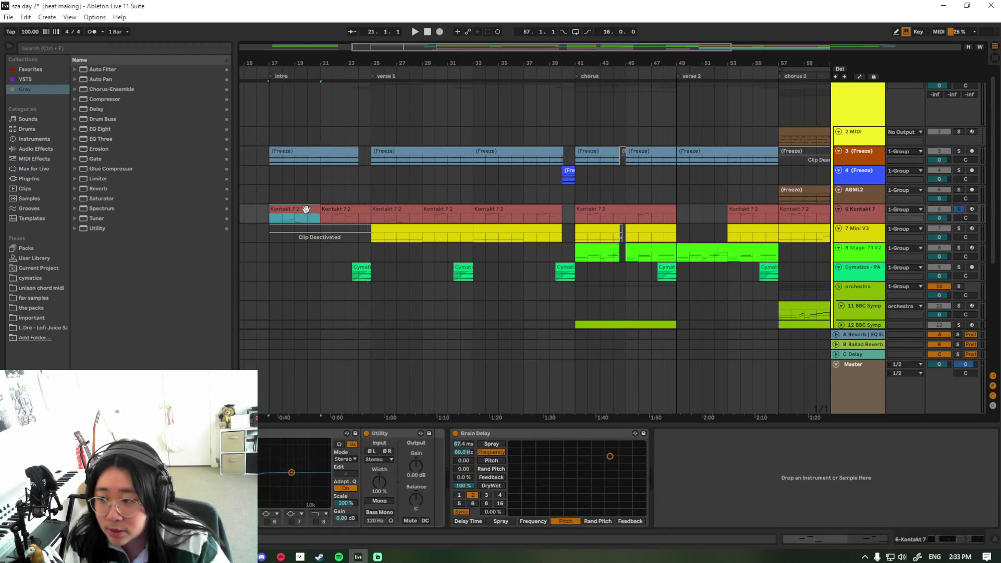
{"action": "key", "text": "space"}
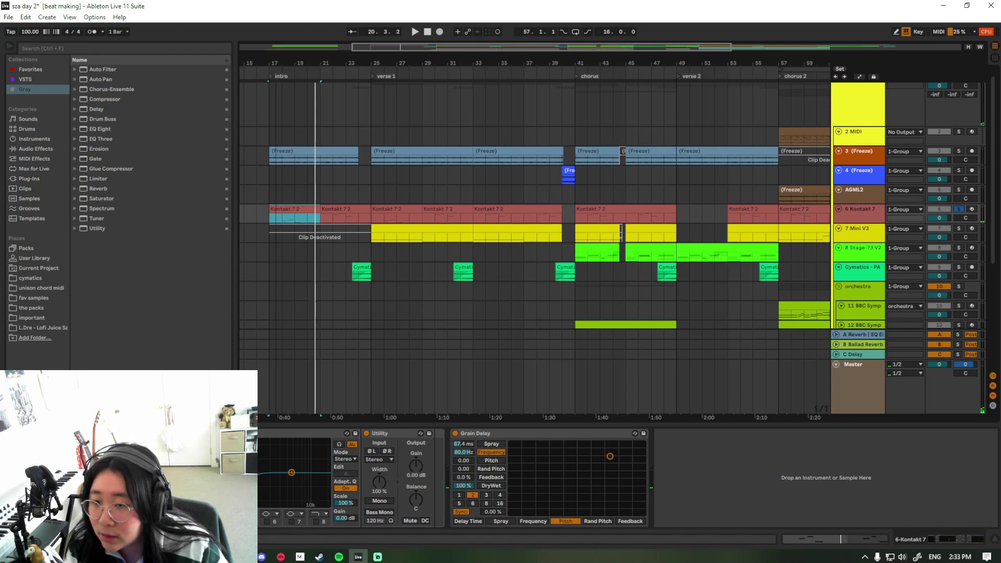
{"action": "left_click", "coordinate": [311, 152]}
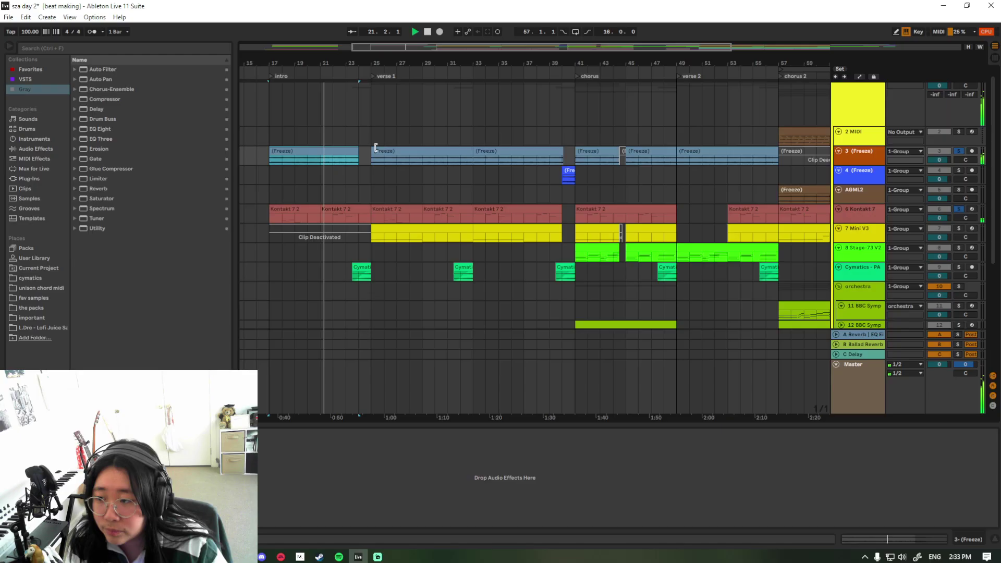
{"action": "left_click_drag", "start_coordinate": [445, 50], "coordinate": [437, 50]}
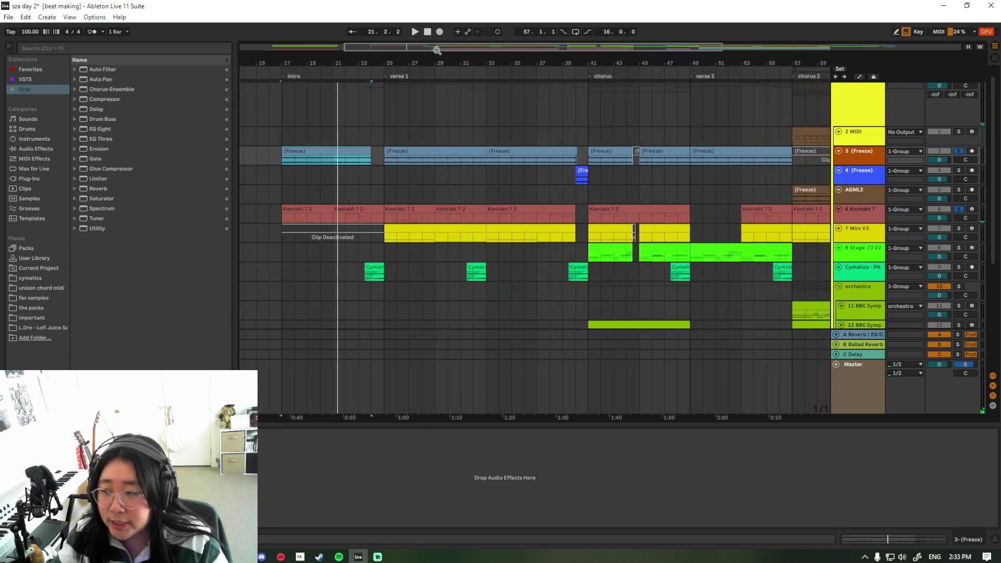
Solo the Cymatics pad track and play its clip at the end of the intro.
{"action": "left_click", "coordinate": [379, 264]}
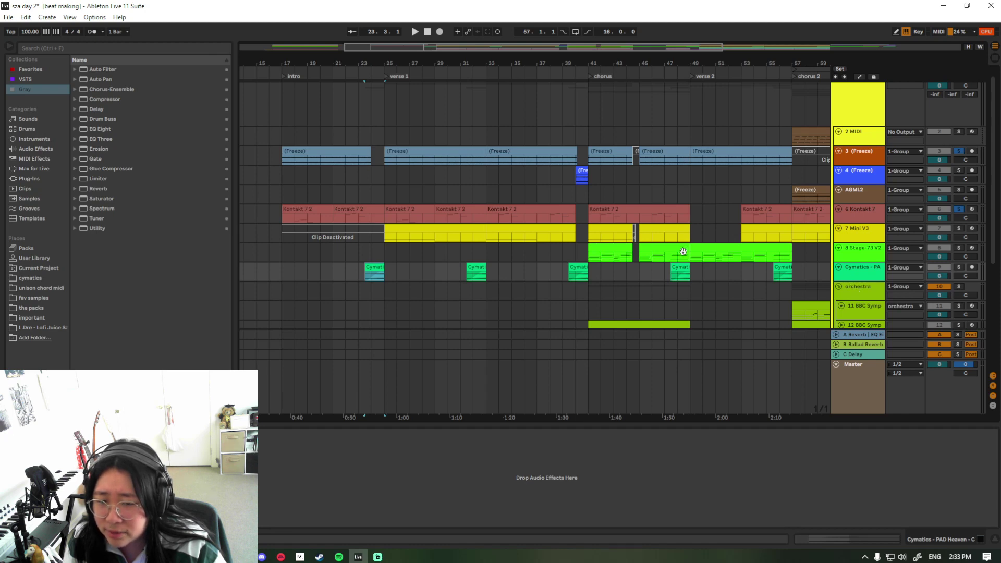
{"action": "left_click", "coordinate": [959, 267]}
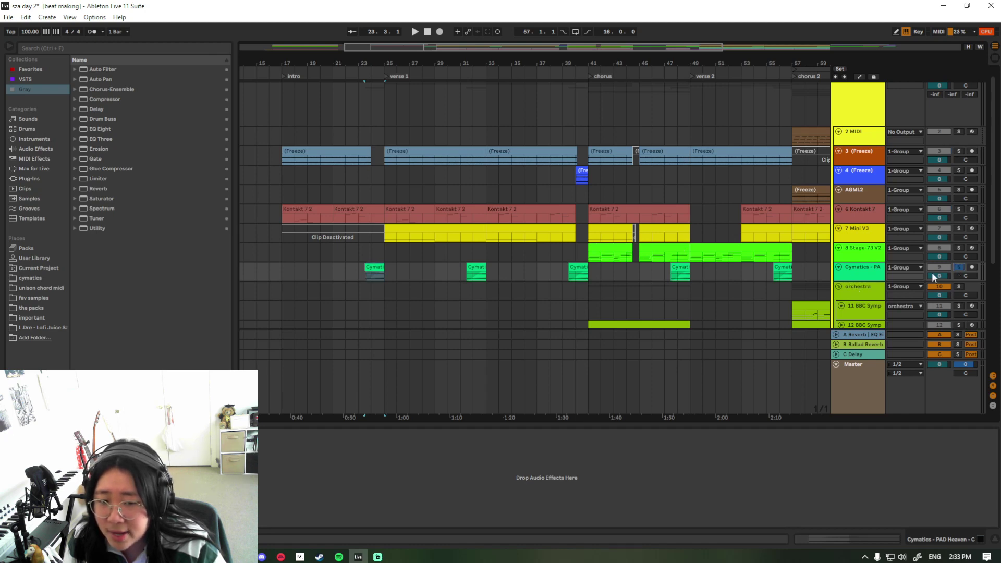
{"action": "left_click", "coordinate": [369, 266]}
{"action": "key", "text": "space"}
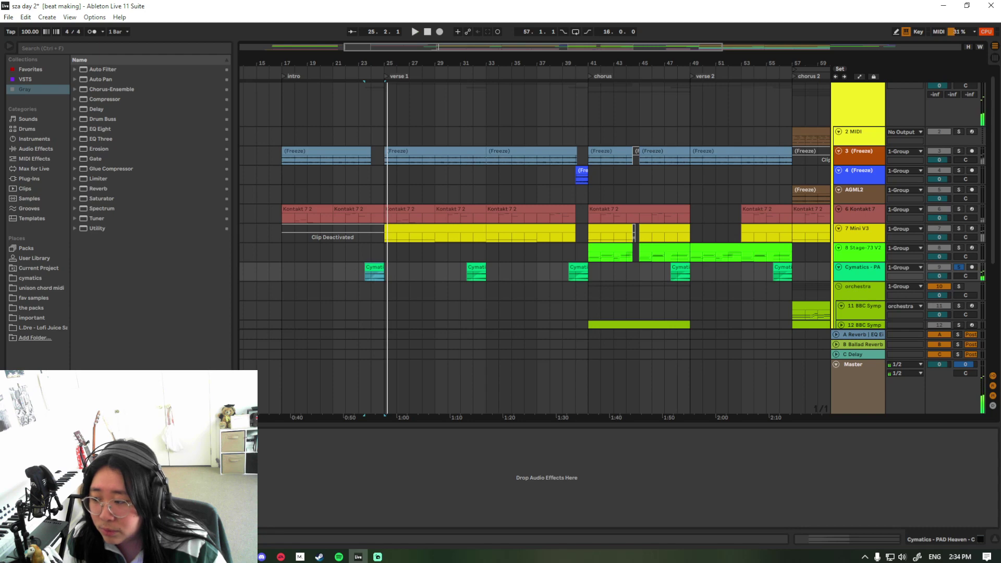
Stop playback and fold the orchestra group so the verse 1 instrument and drum tracks fit together.
{"action": "key", "text": "ctrl+alt+p"}
{"action": "left_click", "coordinate": [414, 152]}
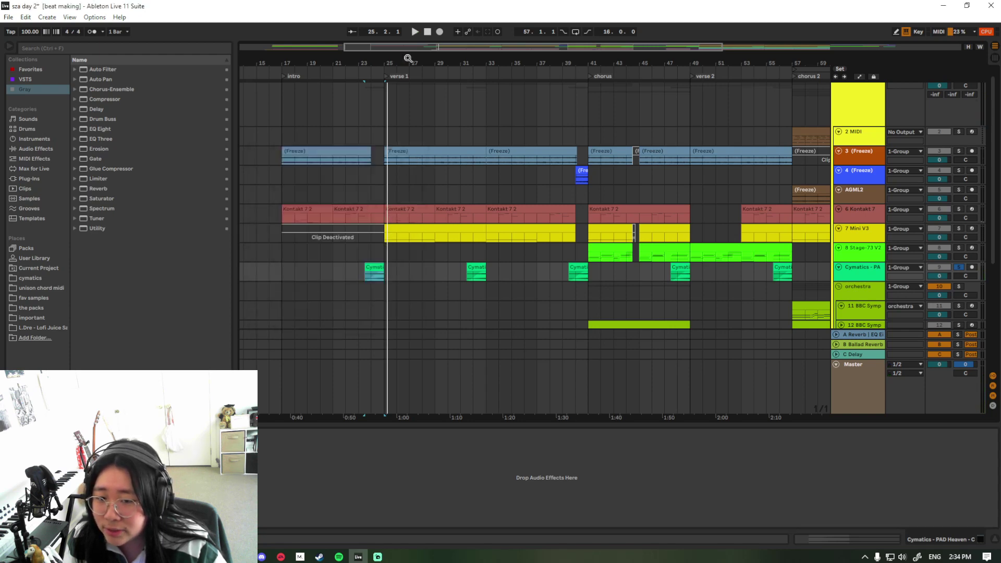
{"action": "left_click_drag", "start_coordinate": [350, 54], "coordinate": [412, 53]}
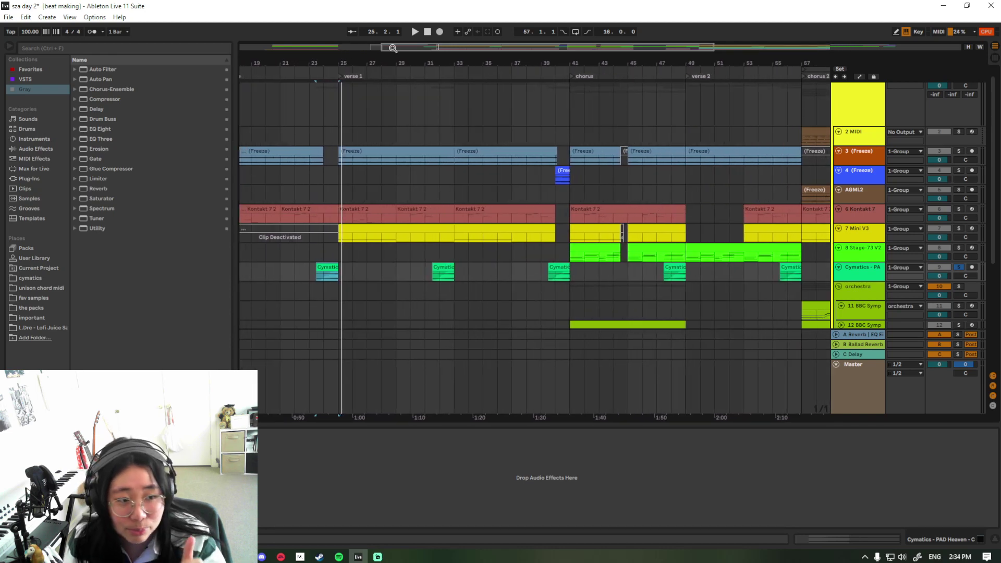
{"action": "scroll", "coordinate": [408, 191], "scroll_direction": "down", "scroll_amount": 6}
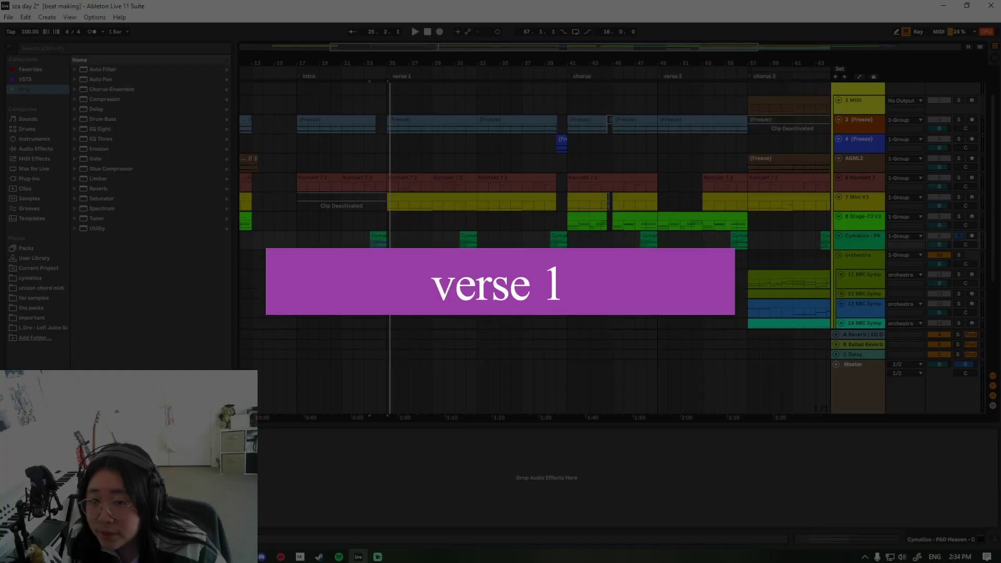
{"action": "scroll", "coordinate": [535, 205], "scroll_direction": "down", "scroll_amount": 2}
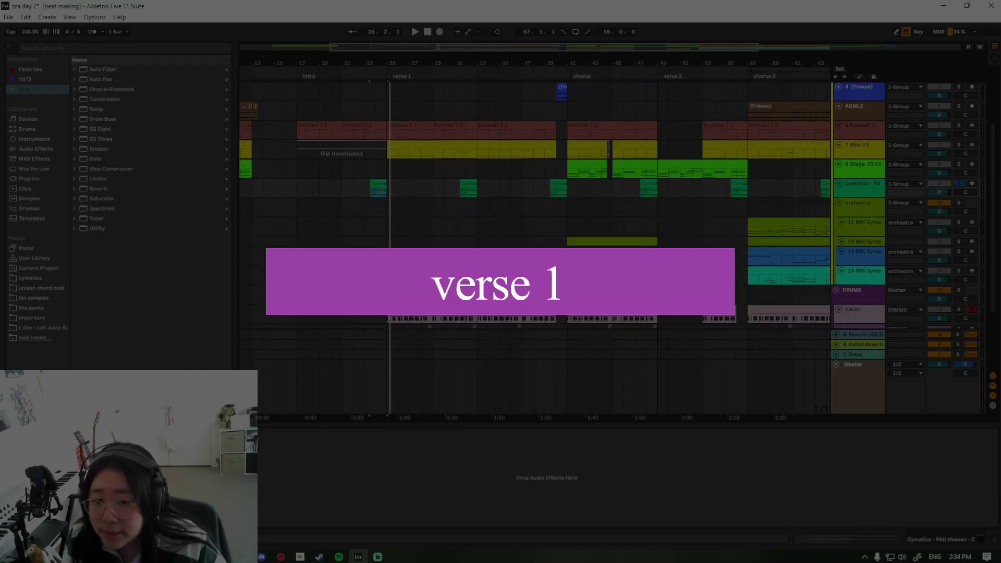
{"action": "left_click", "coordinate": [839, 204]}
{"action": "scroll", "coordinate": [581, 208], "scroll_direction": "down", "scroll_amount": 1}
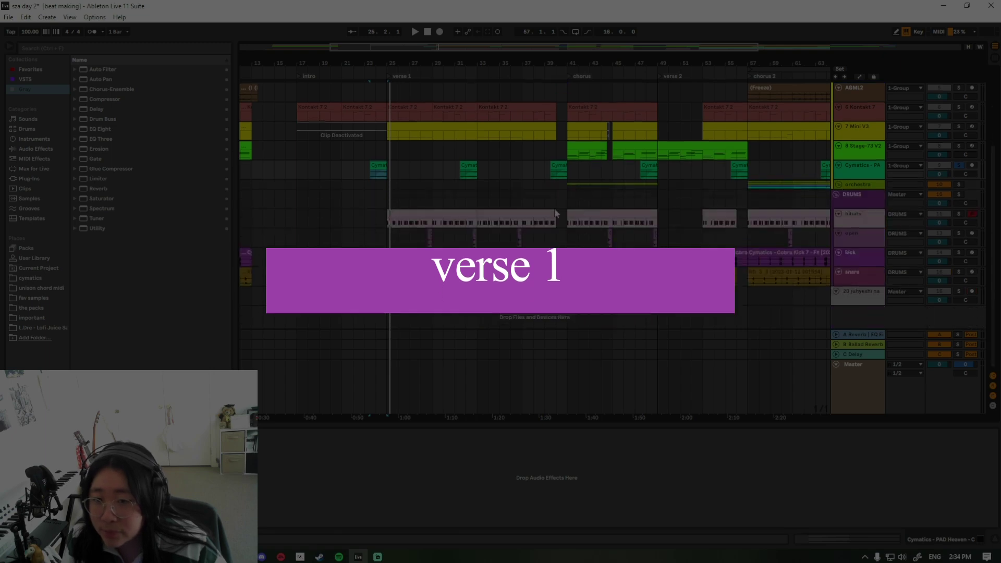
{"action": "scroll", "coordinate": [558, 208], "scroll_direction": "up", "scroll_amount": 3}
{"action": "scroll", "coordinate": [558, 208], "scroll_direction": "up", "scroll_amount": 1}
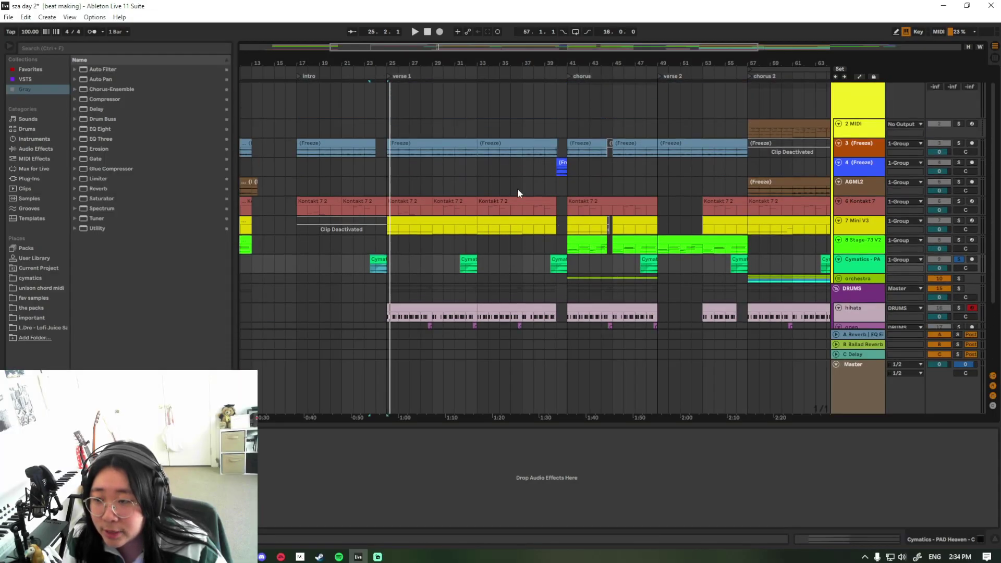
Play verse 1 from its first hihats clip with the DRUMS group soloed.
{"action": "left_click", "coordinate": [438, 218]}
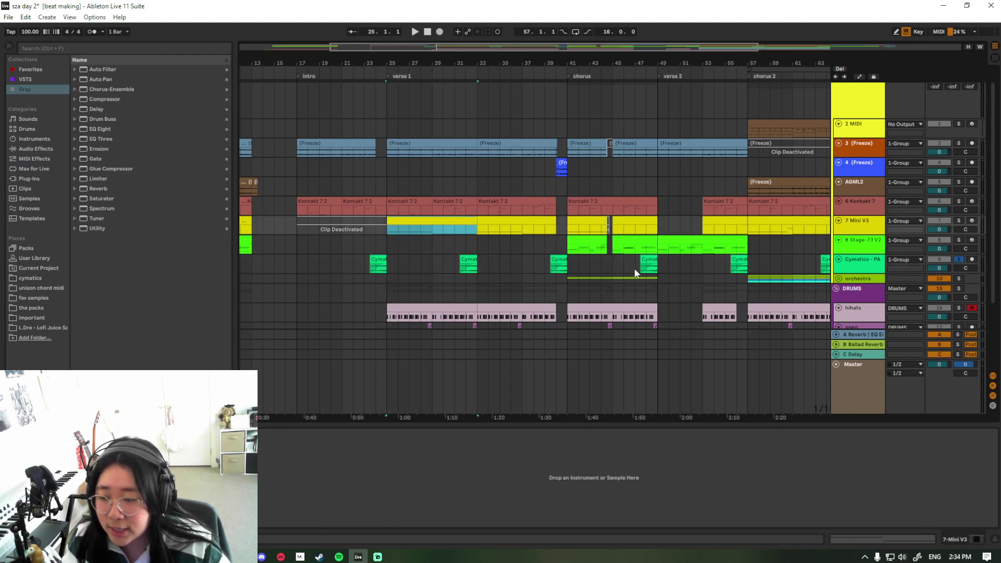
{"action": "scroll", "coordinate": [500, 263], "scroll_direction": "down", "scroll_amount": 3}
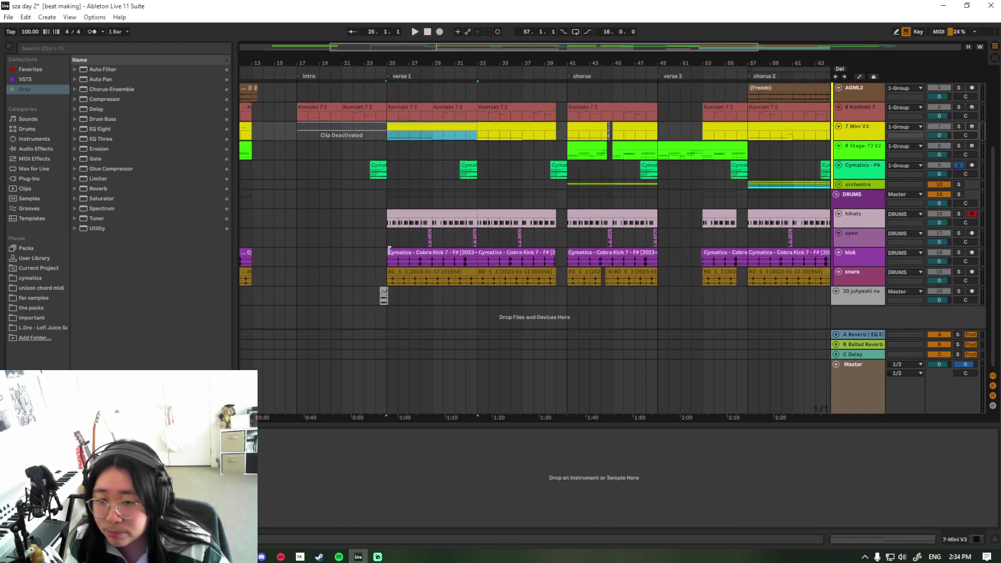
{"action": "left_click", "coordinate": [423, 228]}
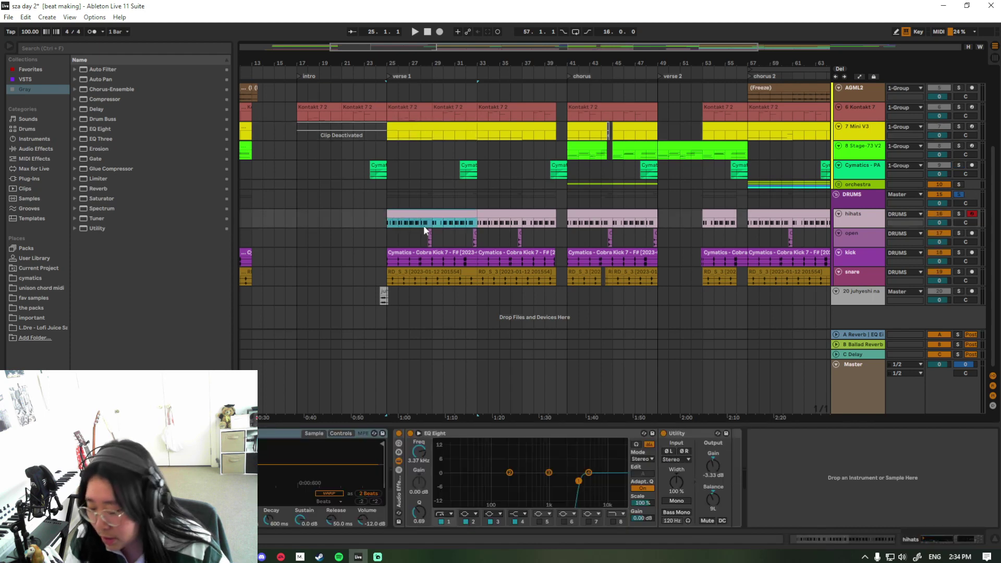
{"action": "key", "text": "space"}
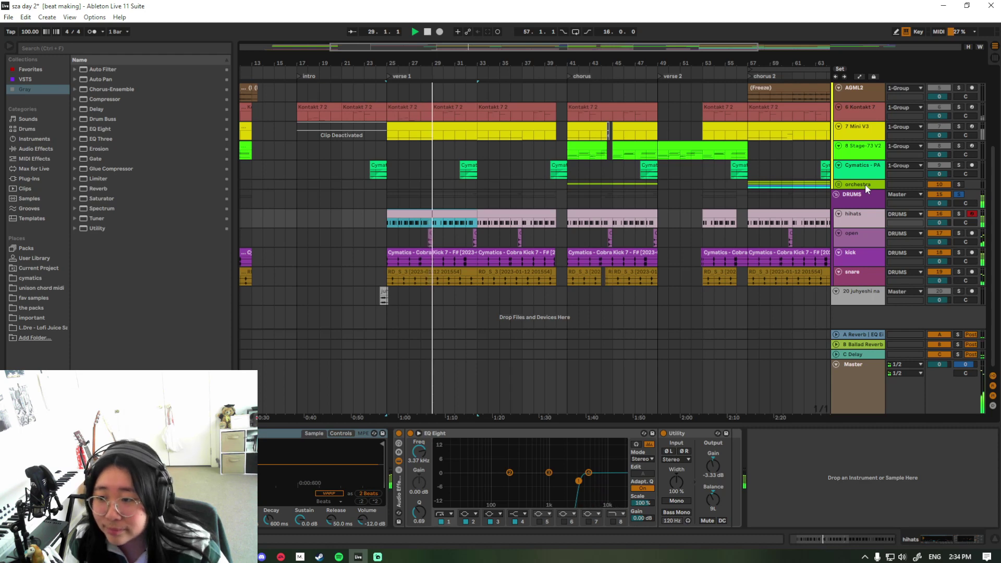
{"action": "scroll", "coordinate": [692, 192], "scroll_direction": "up", "scroll_amount": 1}
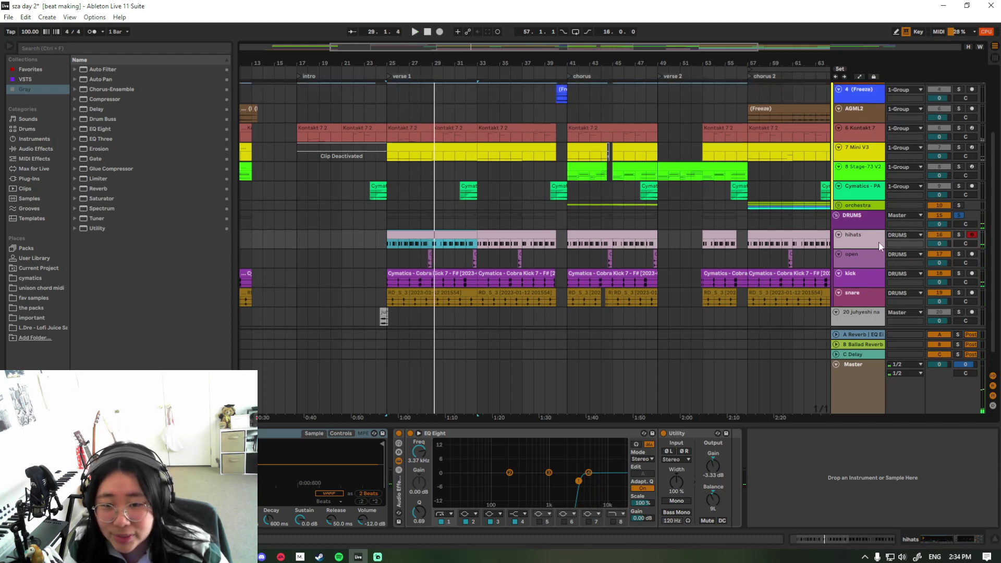
Solo the hihats track and play its first clip in verse 1.
{"action": "left_click", "coordinate": [870, 247]}
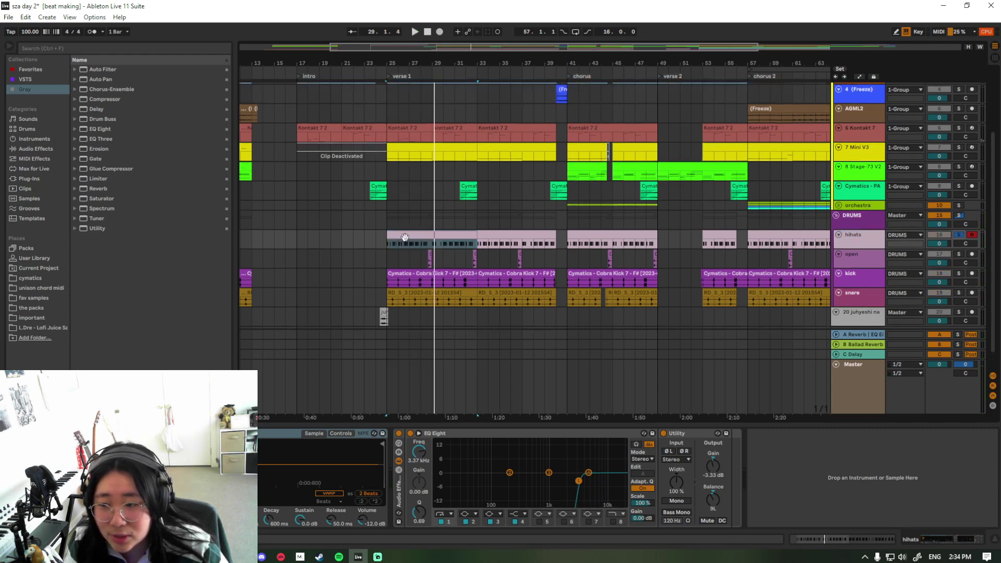
{"action": "left_click", "coordinate": [408, 238]}
{"action": "key", "text": "space"}
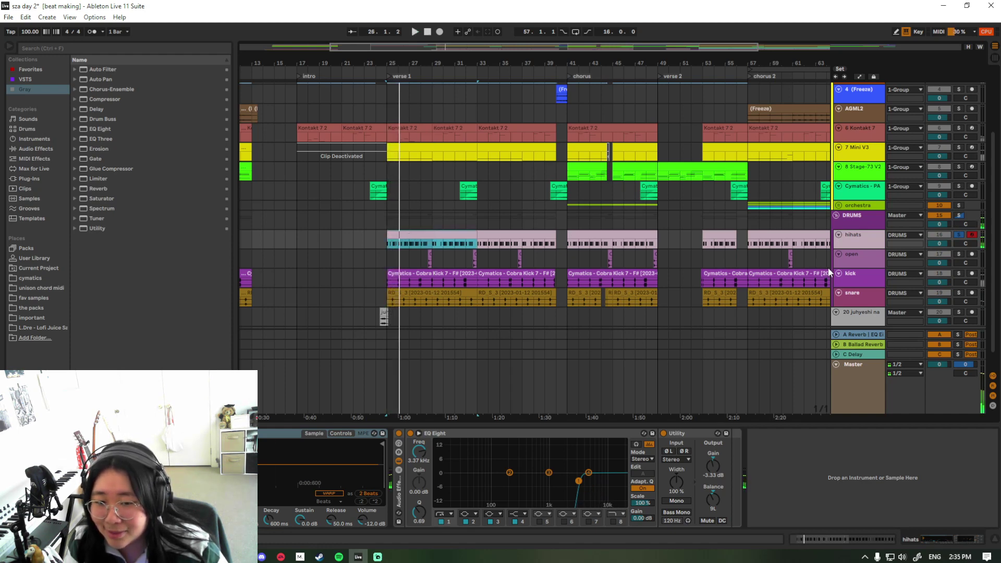
Clear the track solos and play verse 1 from its first snare clip with all tracks sounding.
{"action": "left_click", "coordinate": [439, 275]}
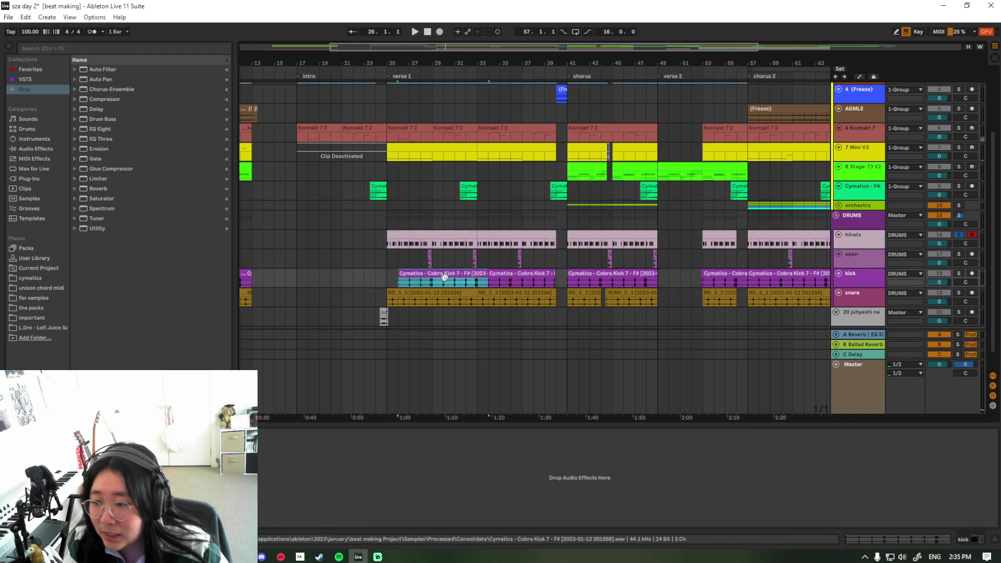
{"action": "scroll", "coordinate": [495, 263], "scroll_direction": "down", "scroll_amount": 1}
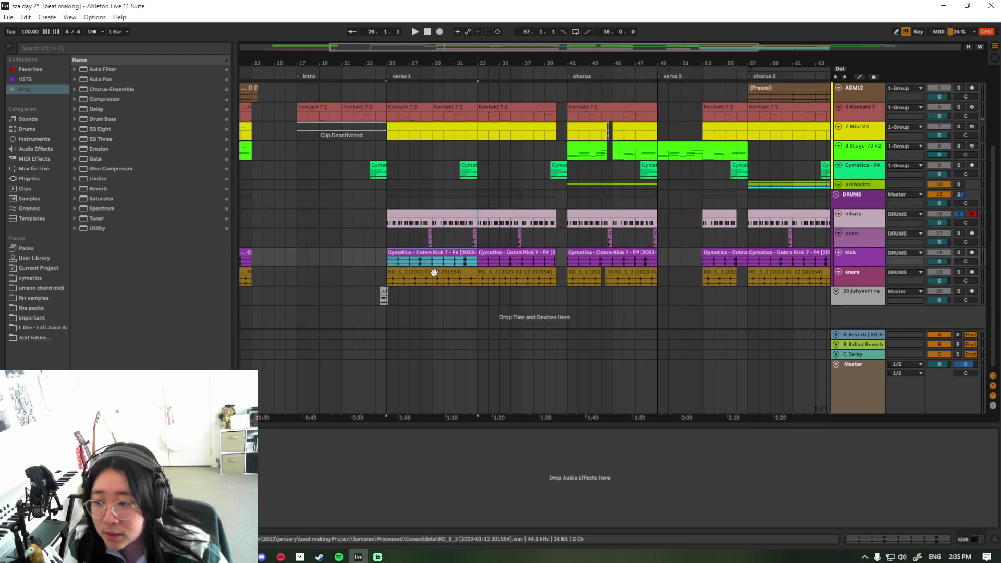
{"action": "key", "text": "Down"}
{"action": "left_click", "coordinate": [959, 272]}
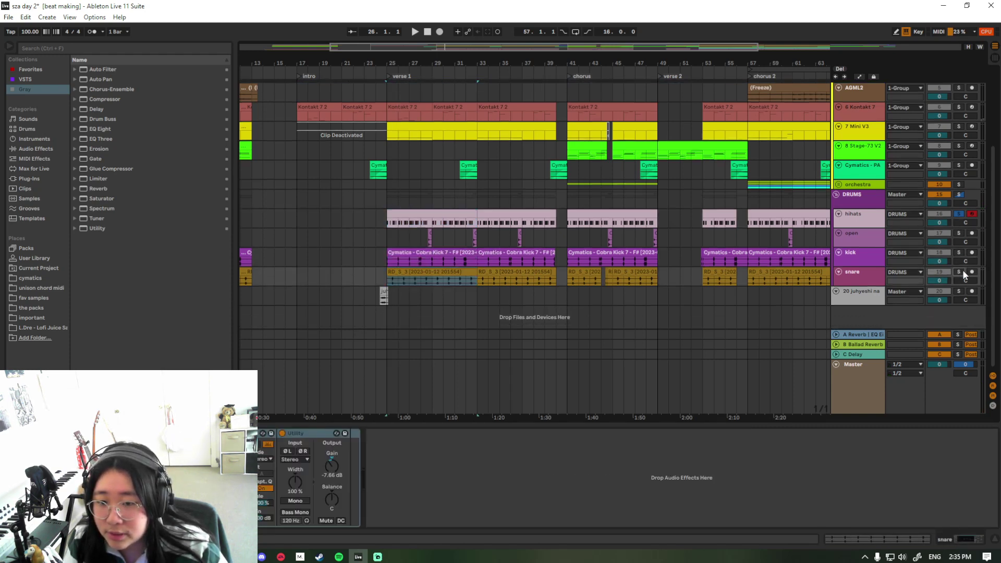
{"action": "key", "text": "space"}
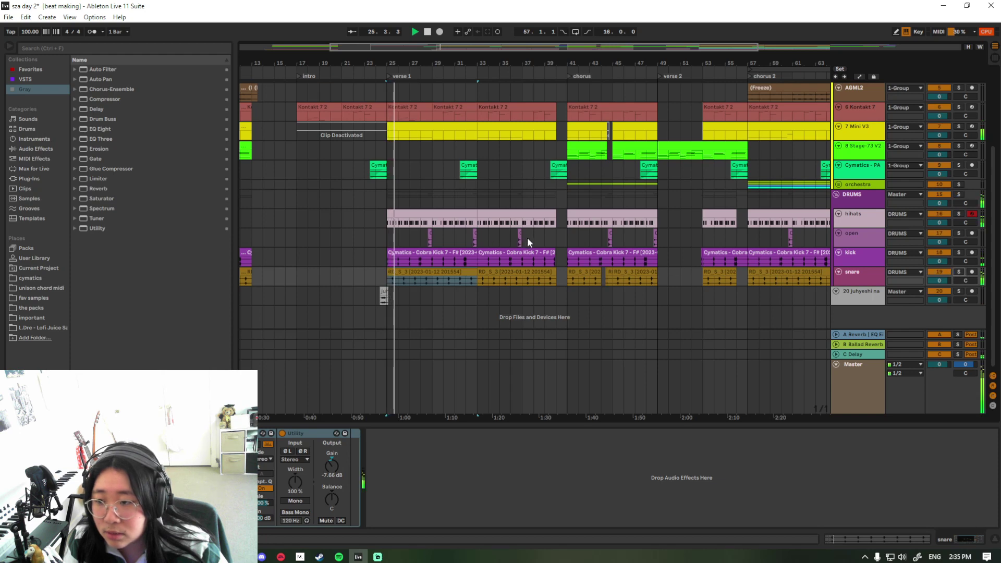
Listen to the Mini V3 track soloed during verse 1 playback and return to the full mix.
{"action": "scroll", "coordinate": [547, 233], "scroll_direction": "up", "scroll_amount": 4}
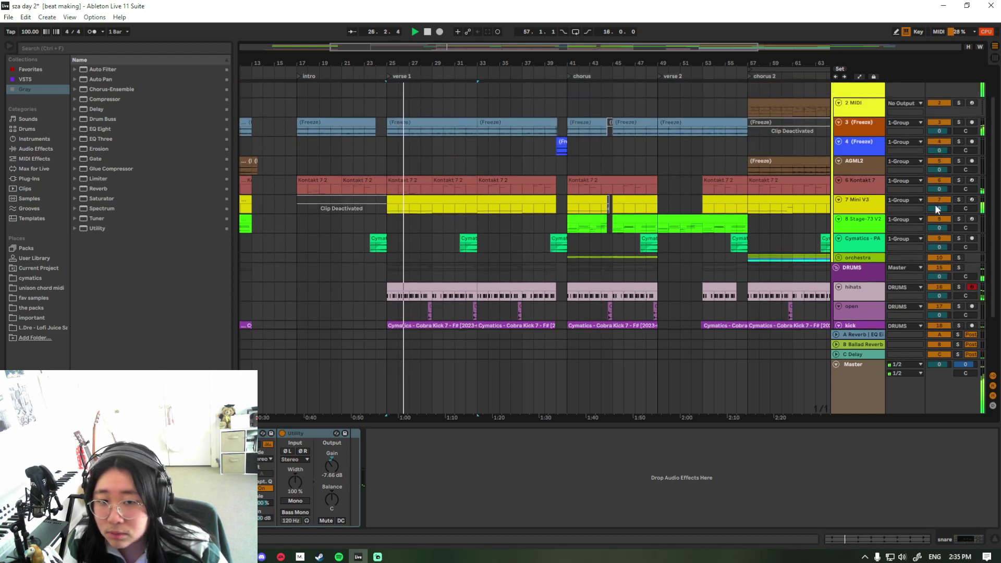
{"action": "left_click", "coordinate": [957, 199]}
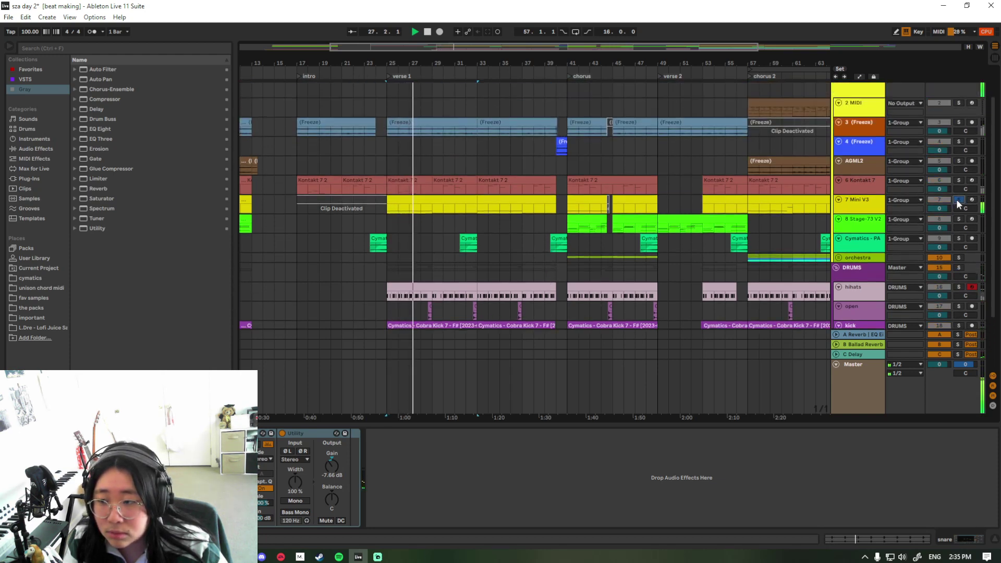
{"action": "left_click", "coordinate": [957, 200]}
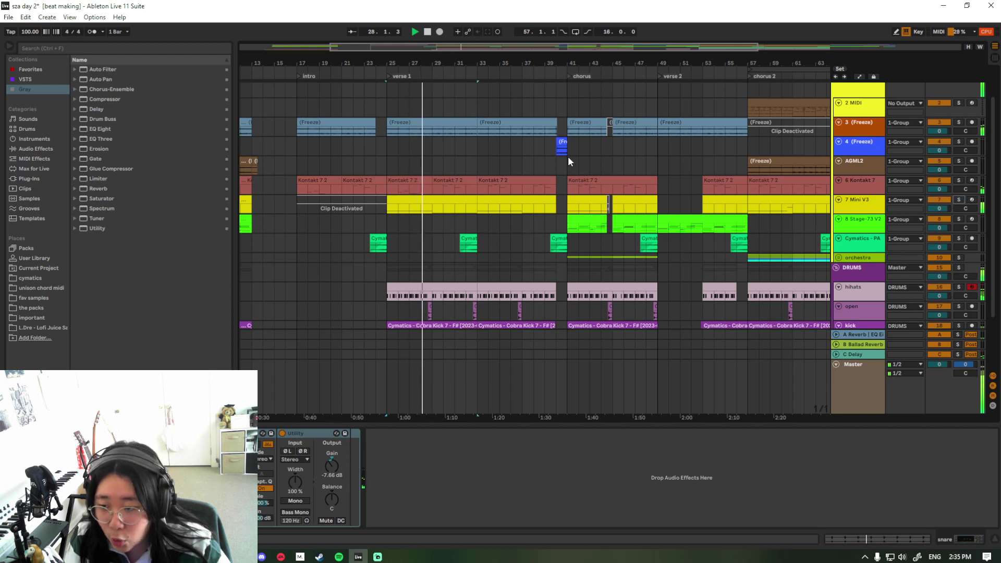
Play the 4 (Freeze) clip at the end of verse 1 into the chorus with that track and the Cymatics pad soloed.
{"action": "scroll", "coordinate": [569, 151], "scroll_direction": "down", "scroll_amount": 2}
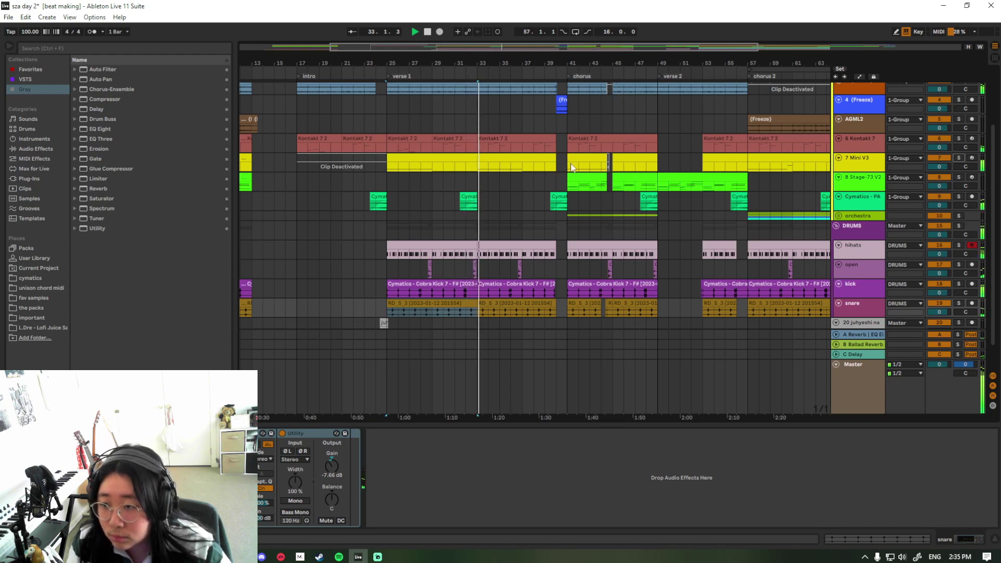
{"action": "scroll", "coordinate": [519, 197], "scroll_direction": "up", "scroll_amount": 2}
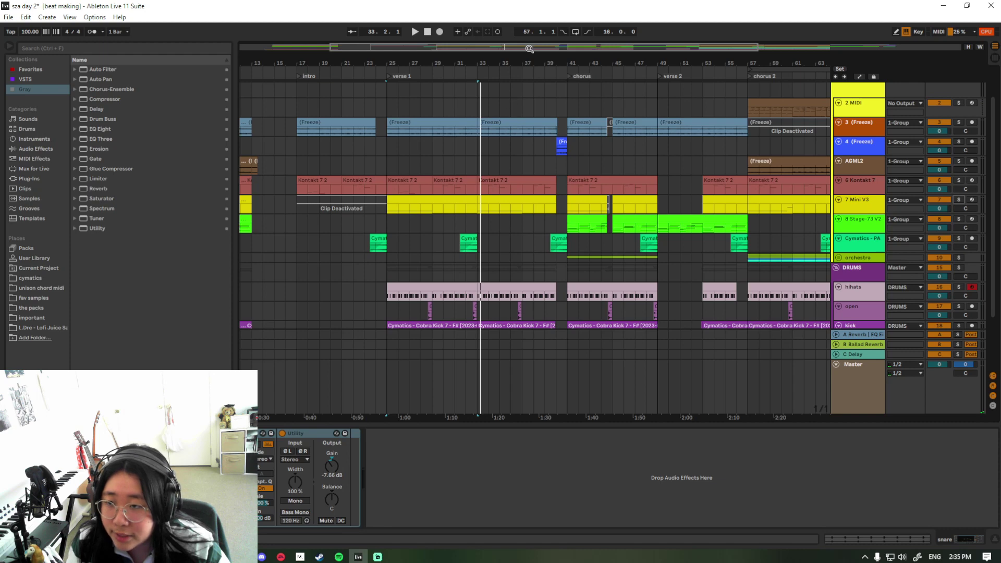
{"action": "left_click_drag", "start_coordinate": [529, 49], "coordinate": [565, 49]}
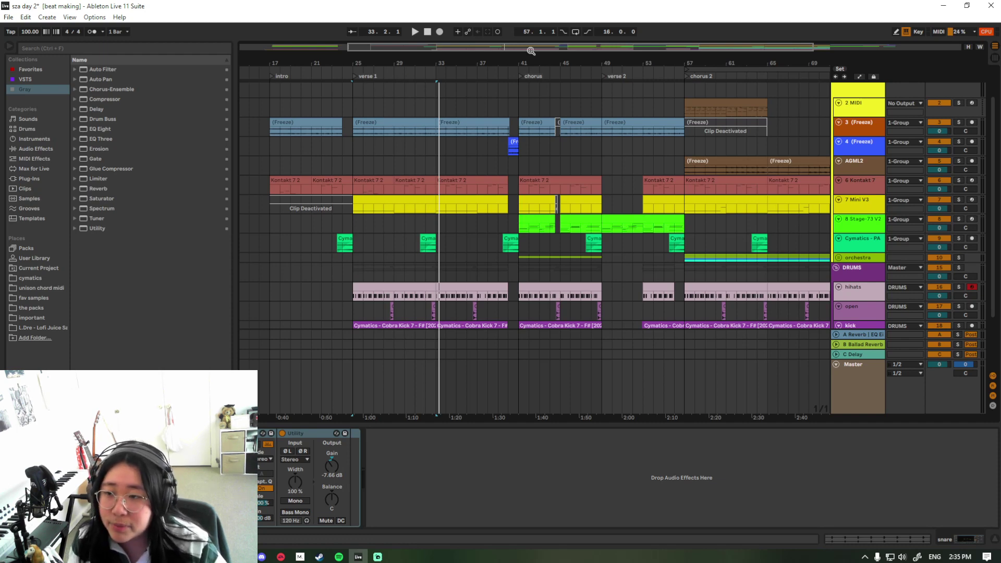
{"action": "left_click_drag", "start_coordinate": [515, 48], "coordinate": [516, 59]}
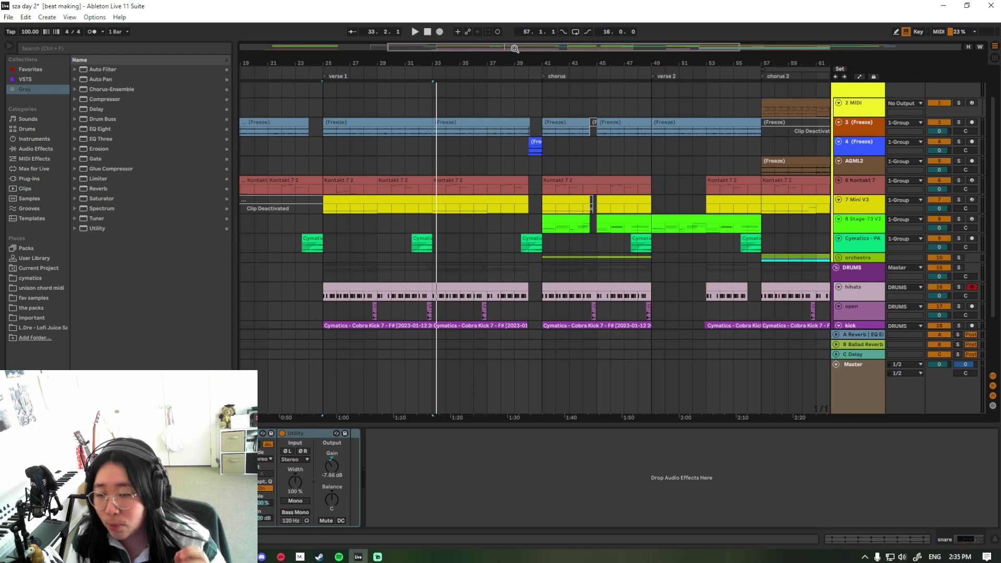
{"action": "left_click_drag", "start_coordinate": [514, 48], "coordinate": [526, 52]}
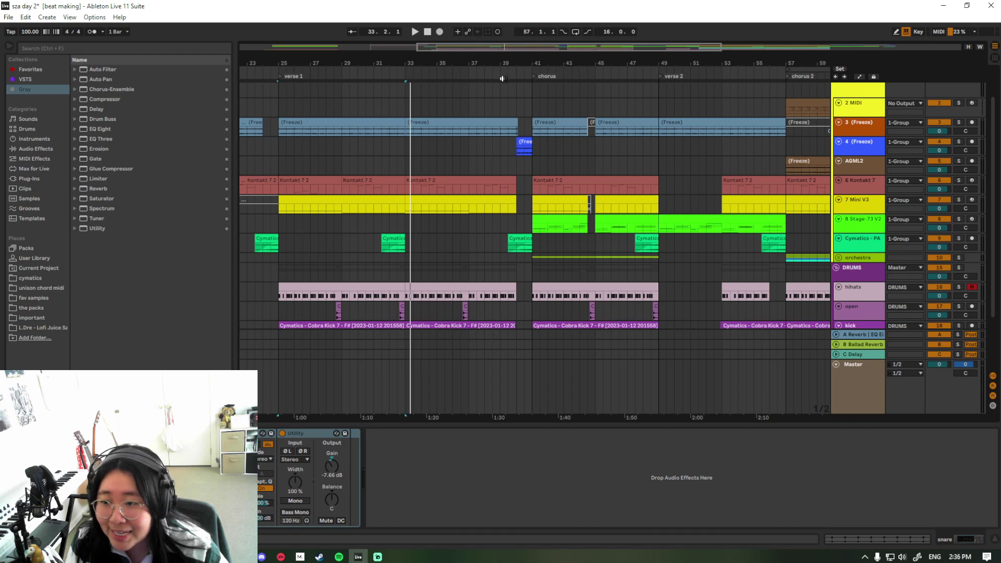
{"action": "left_click", "coordinate": [524, 141]}
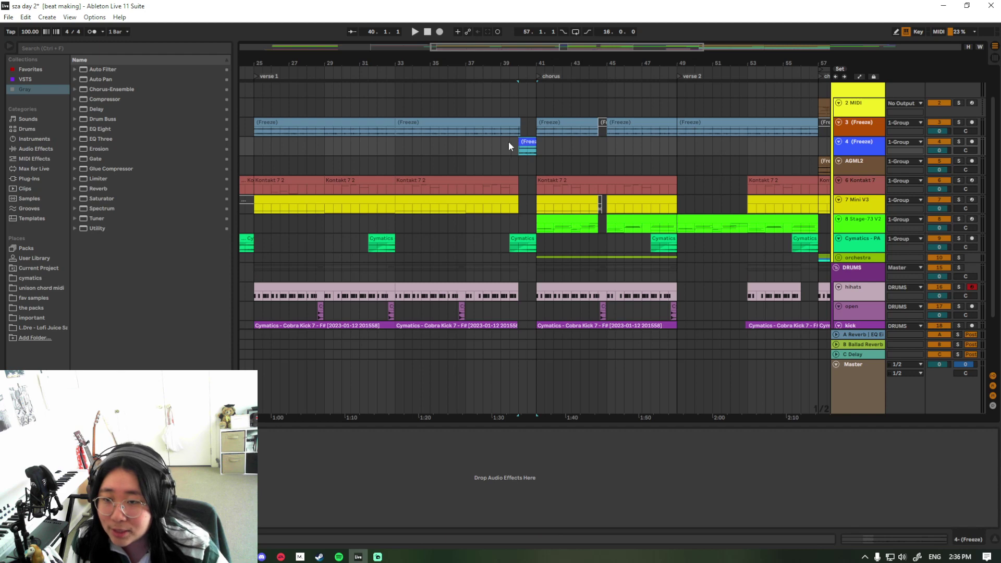
{"action": "left_click", "coordinate": [959, 141]}
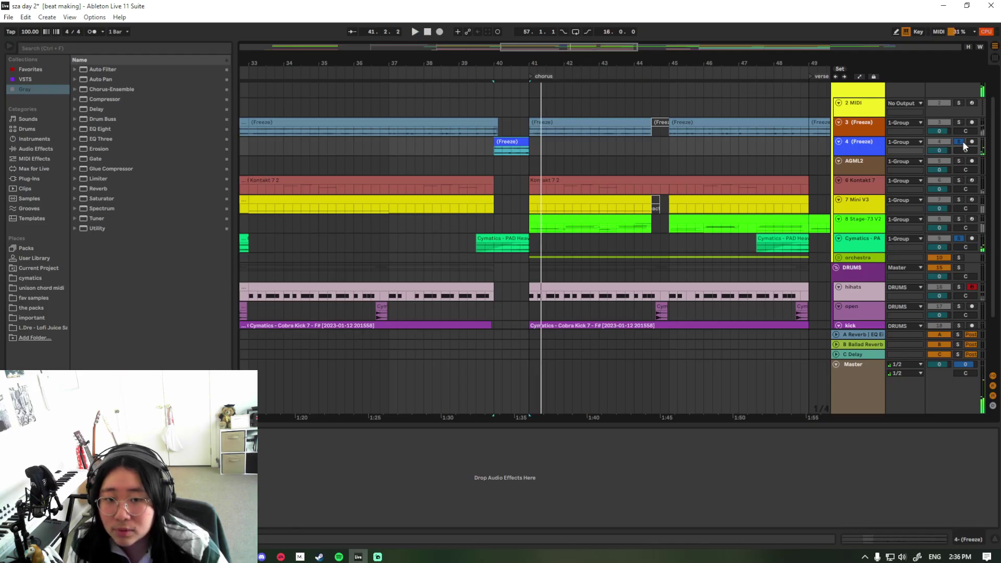
Clear the track solos and play the full mix from the 4 (Freeze) clip before the chorus through to the end of chorus 1.
{"action": "left_click", "coordinate": [959, 142]}
{"action": "left_click_drag", "start_coordinate": [495, 63], "coordinate": [450, 44]}
{"action": "left_click", "coordinate": [450, 77]}
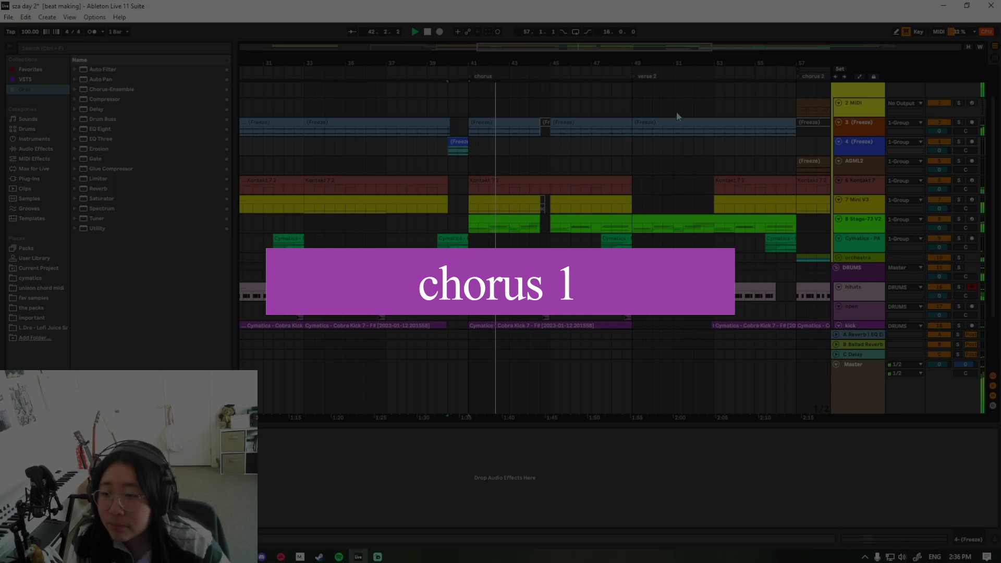
{"action": "scroll", "coordinate": [667, 143], "scroll_direction": "down", "scroll_amount": 1}
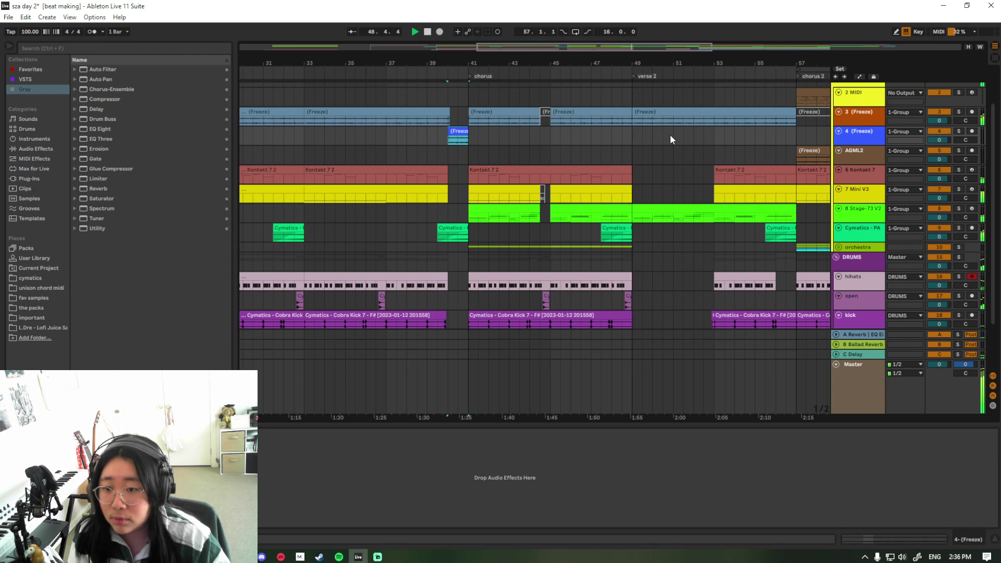
{"action": "key", "text": "space"}
Expand the orchestra group, play the 12 BBC Symphony Orchestra track soloed in chorus 1, and clear its solo.
{"action": "left_click_drag", "start_coordinate": [505, 45], "coordinate": [540, 45]}
{"action": "scroll", "coordinate": [620, 203], "scroll_direction": "down", "scroll_amount": 5}
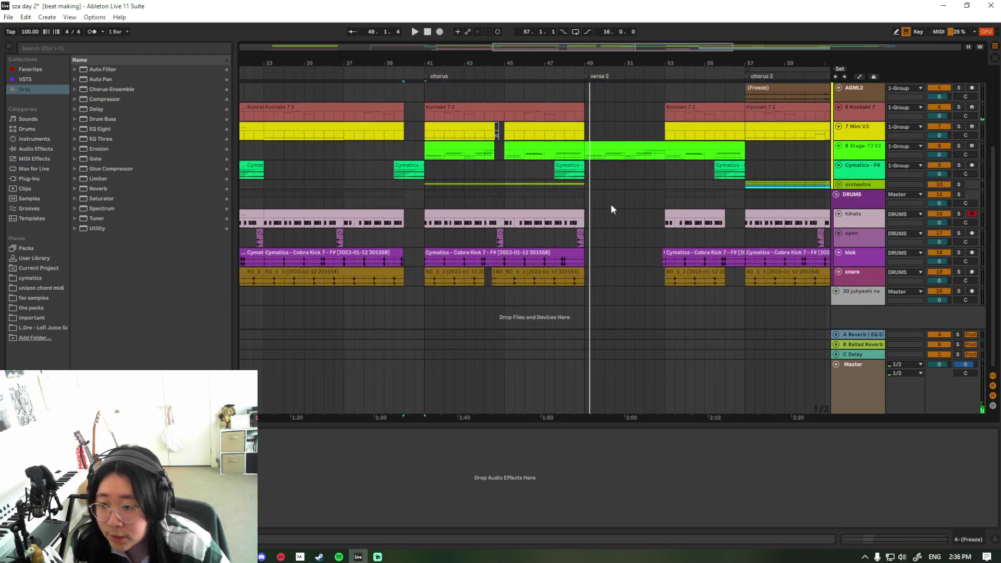
{"action": "scroll", "coordinate": [608, 196], "scroll_direction": "up", "scroll_amount": 4}
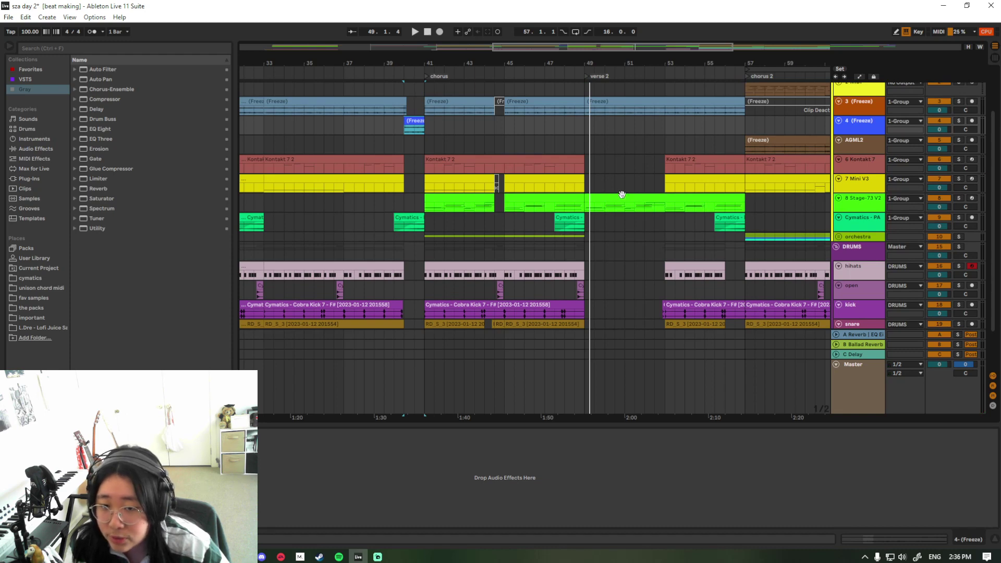
{"action": "scroll", "coordinate": [629, 197], "scroll_direction": "down", "scroll_amount": 2}
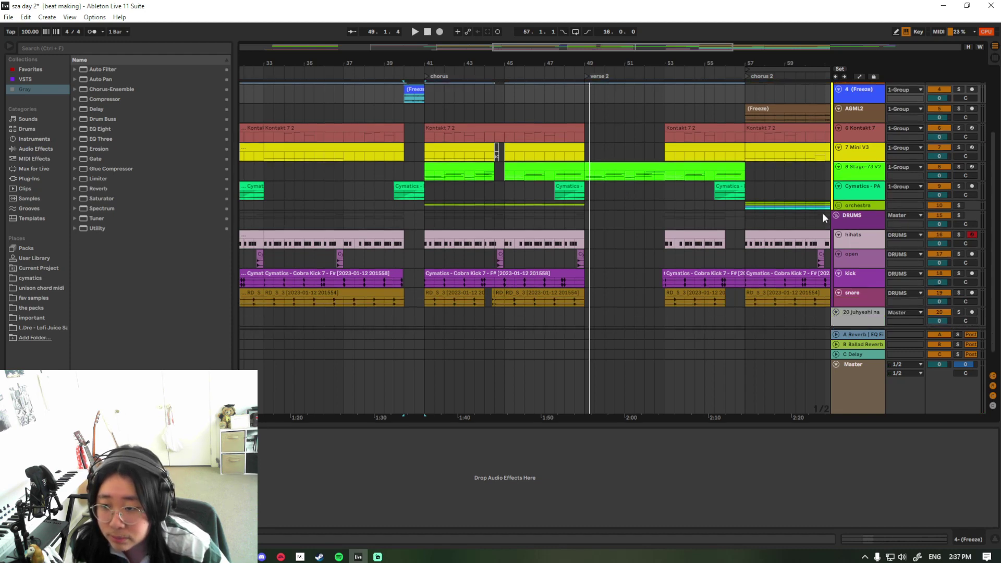
{"action": "scroll", "coordinate": [699, 232], "scroll_direction": "down", "scroll_amount": 1}
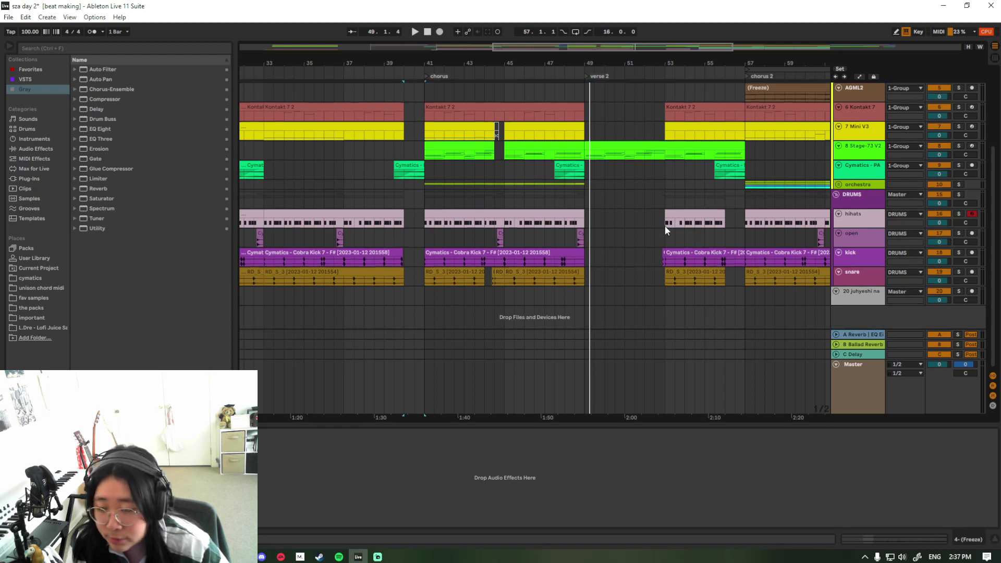
{"action": "scroll", "coordinate": [665, 226], "scroll_direction": "up", "scroll_amount": 3}
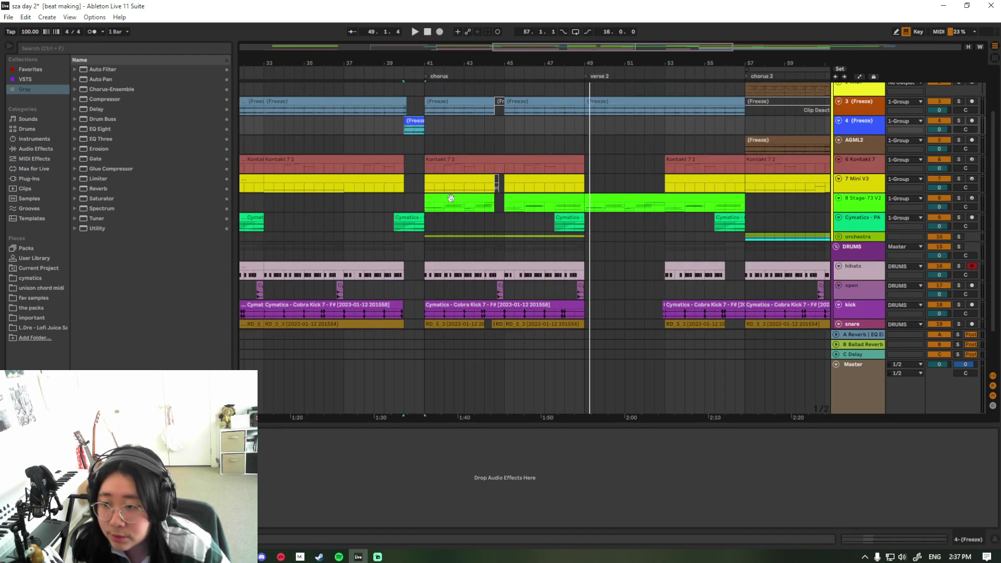
{"action": "left_click_drag", "start_coordinate": [538, 48], "coordinate": [531, 46]}
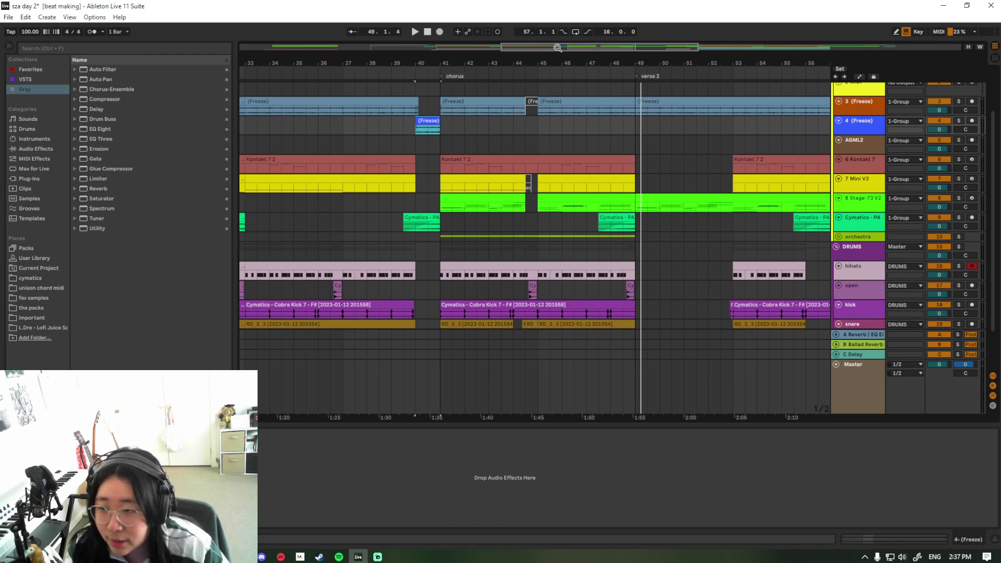
{"action": "left_click", "coordinate": [839, 237]}
{"action": "left_click", "coordinate": [843, 273]}
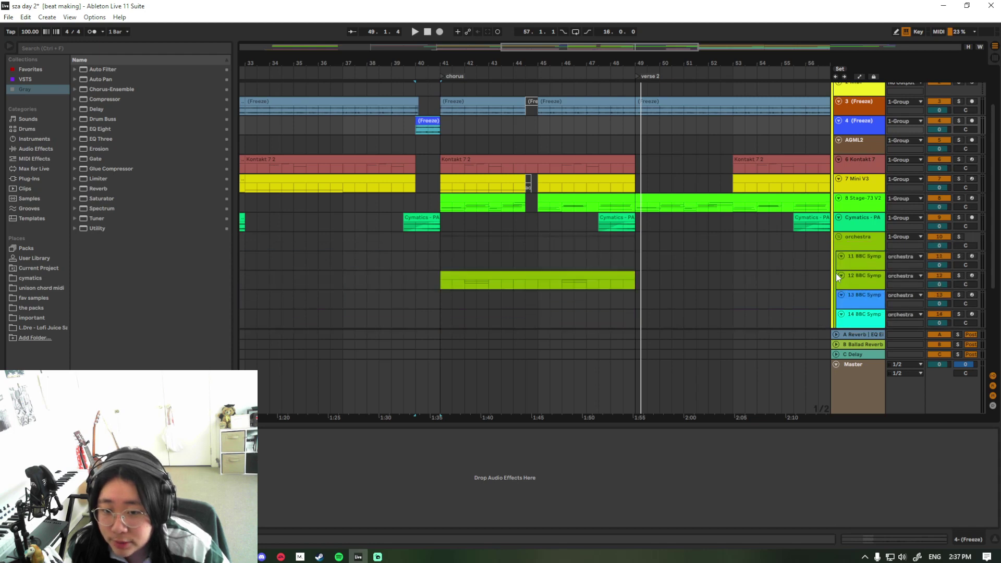
{"action": "scroll", "coordinate": [837, 272], "scroll_direction": "down", "scroll_amount": 2}
{"action": "left_click", "coordinate": [861, 255]}
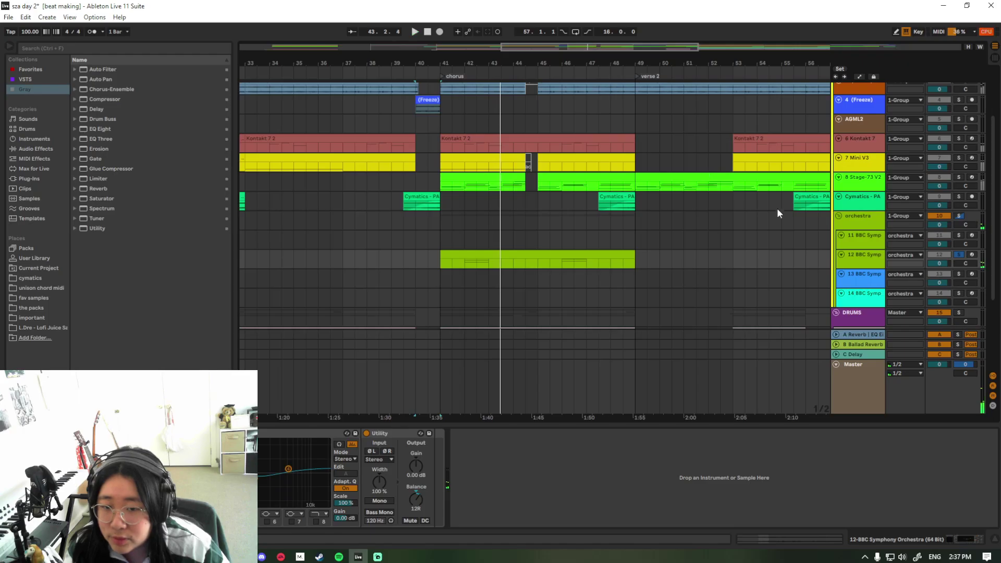
{"action": "left_click", "coordinate": [960, 255]}
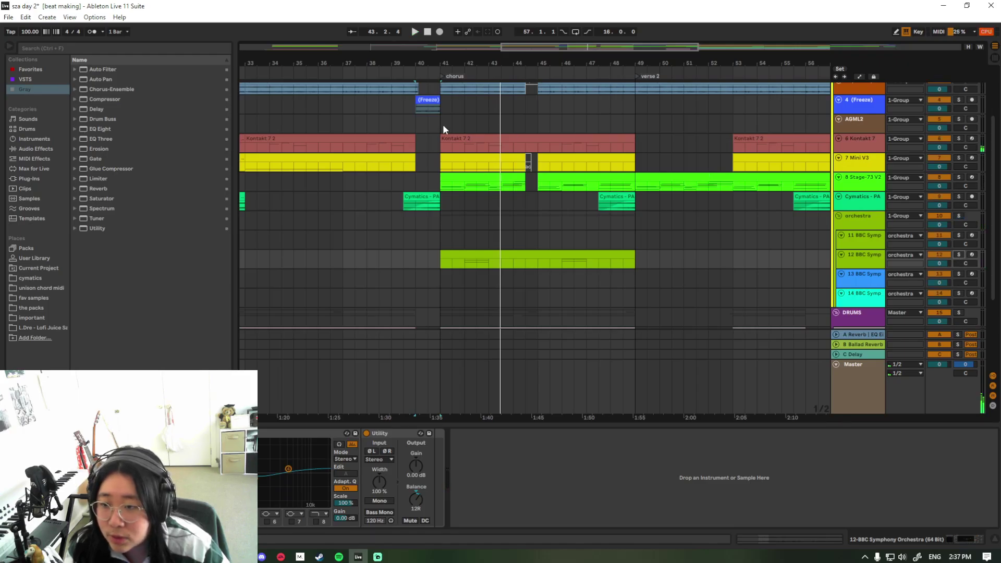
Listen to the 8 Stage-73 V2 track soloed in chorus 1.
{"action": "scroll", "coordinate": [590, 156], "scroll_direction": "up", "scroll_amount": 1}
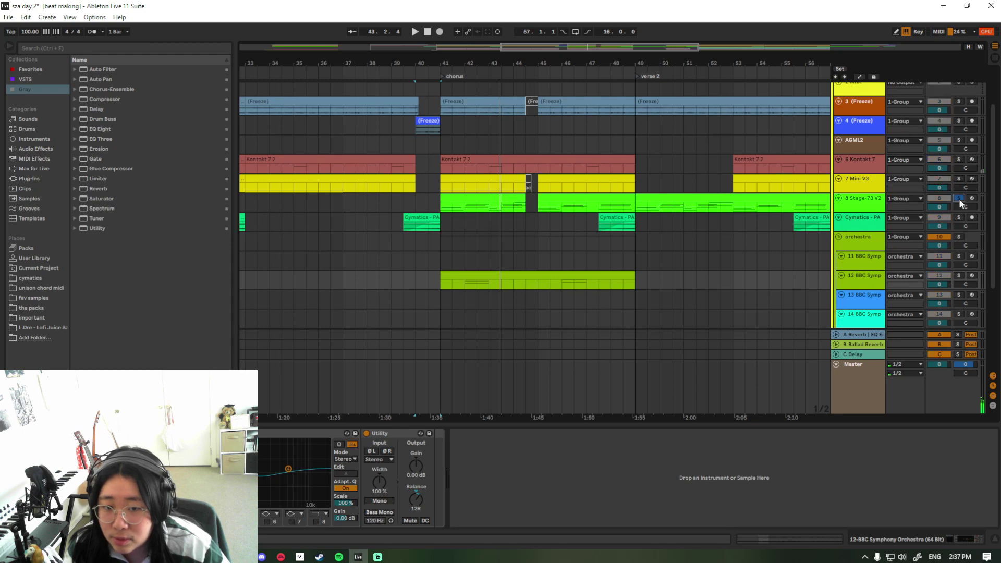
{"action": "left_click", "coordinate": [507, 196]}
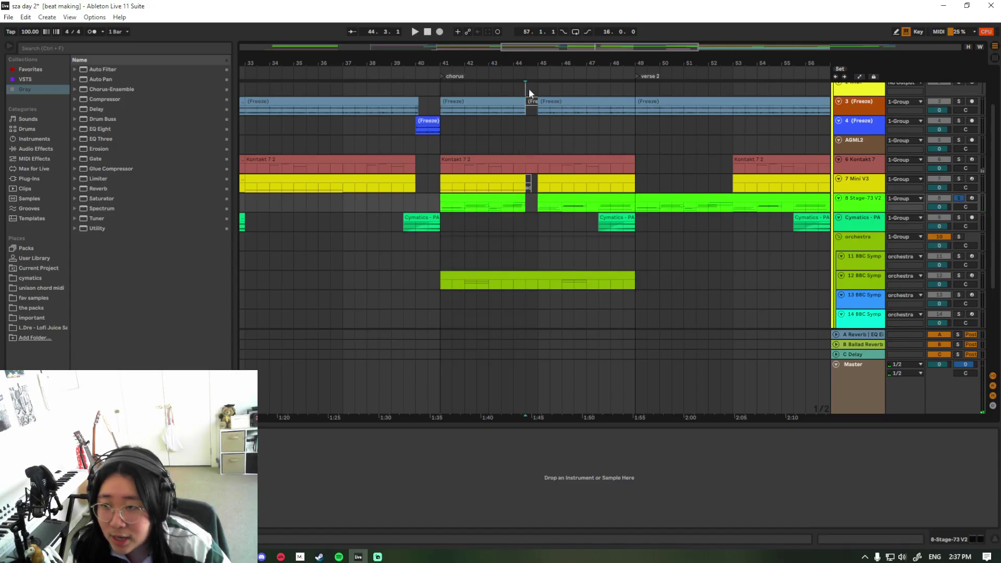
Examine the gap before bar 45 in chorus 1 across the instrument, orchestra and drum tracks.
{"action": "left_click", "coordinate": [529, 89]}
{"action": "scroll", "coordinate": [537, 88], "scroll_direction": "up", "scroll_amount": 1}
{"action": "left_click", "coordinate": [536, 262]}
{"action": "scroll", "coordinate": [546, 263], "scroll_direction": "down", "scroll_amount": 3}
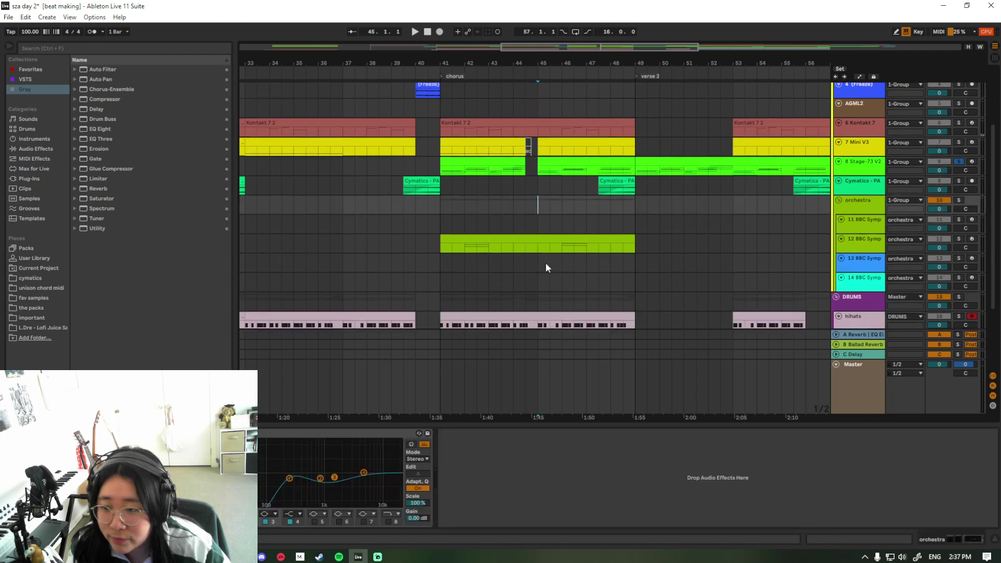
{"action": "scroll", "coordinate": [546, 262], "scroll_direction": "down", "scroll_amount": 5}
{"action": "scroll", "coordinate": [525, 220], "scroll_direction": "up", "scroll_amount": 4}
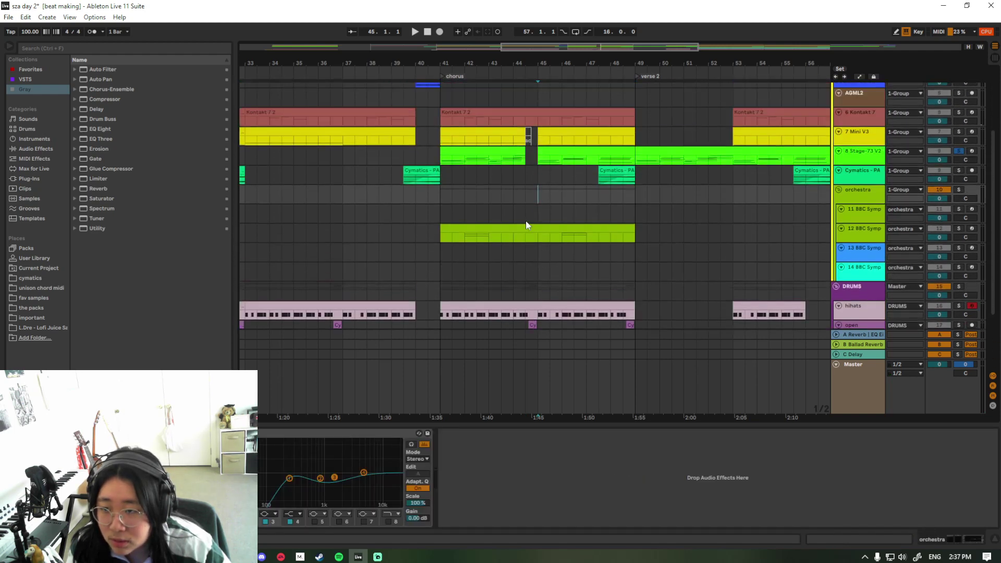
{"action": "scroll", "coordinate": [527, 227], "scroll_direction": "up", "scroll_amount": 2}
{"action": "scroll", "coordinate": [964, 218], "scroll_direction": "up", "scroll_amount": 2}
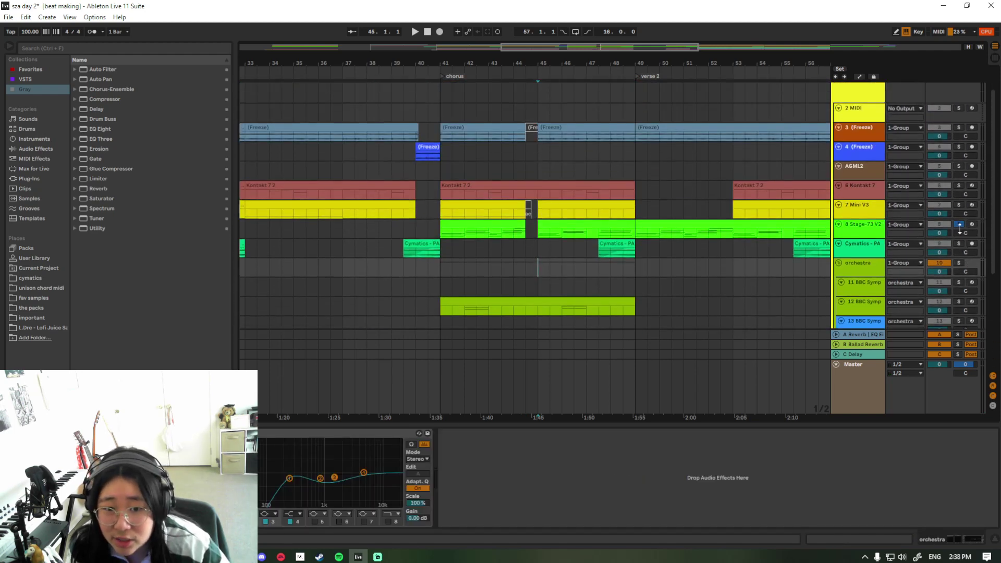
Clear the Stage-73 solo and play verse 2 from its 3 (Freeze) clip at bar 49 with all tracks sounding.
{"action": "scroll", "coordinate": [586, 151], "scroll_direction": "right", "scroll_amount": 3}
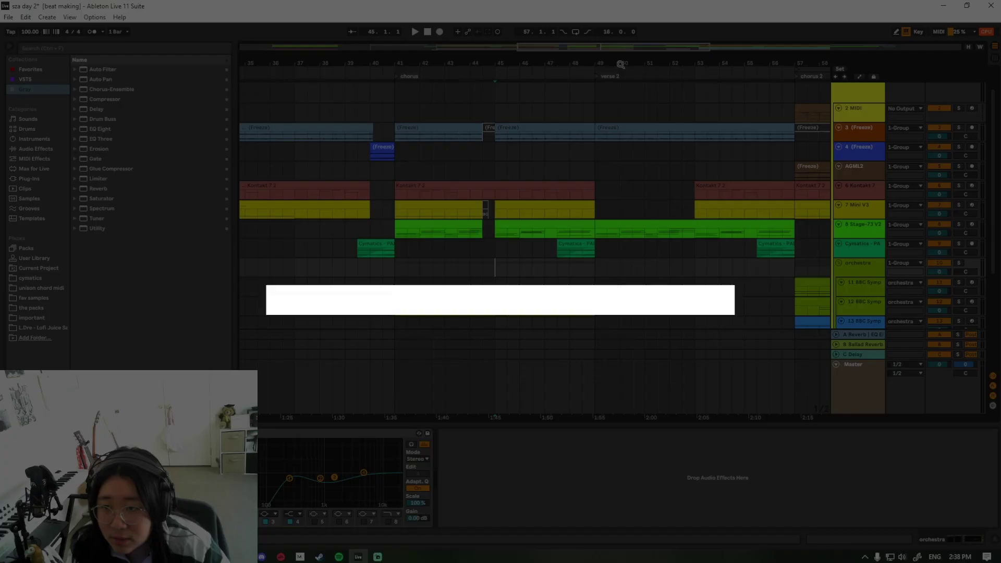
{"action": "scroll", "coordinate": [634, 237], "scroll_direction": "down", "scroll_amount": 4}
{"action": "scroll", "coordinate": [489, 209], "scroll_direction": "up", "scroll_amount": 1}
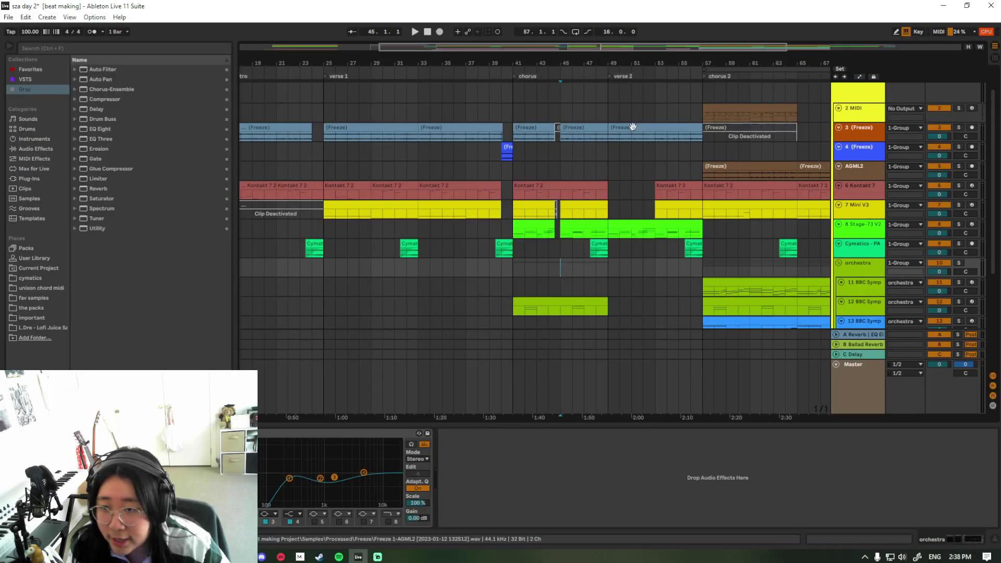
{"action": "left_click", "coordinate": [633, 127]}
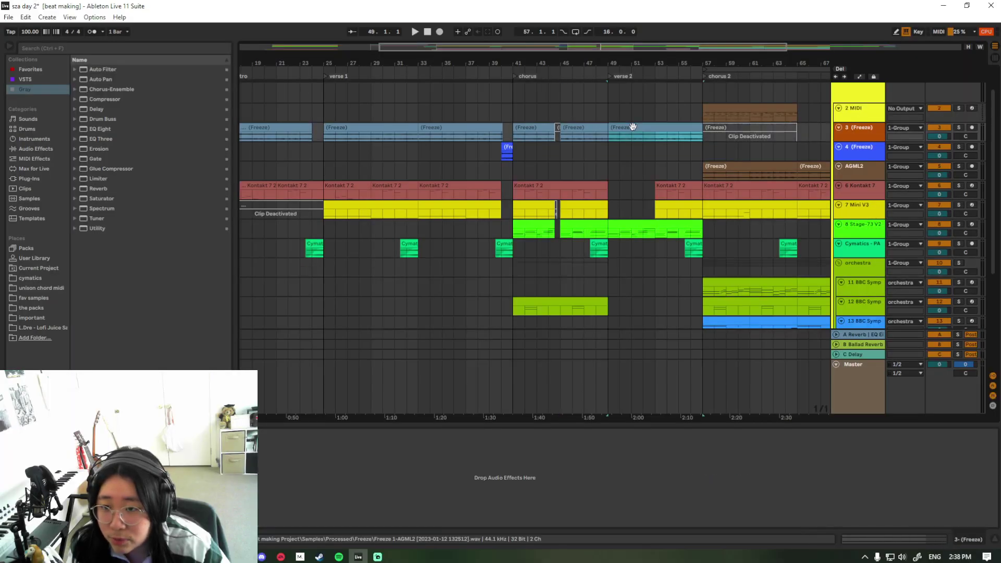
{"action": "left_click", "coordinate": [632, 224]}
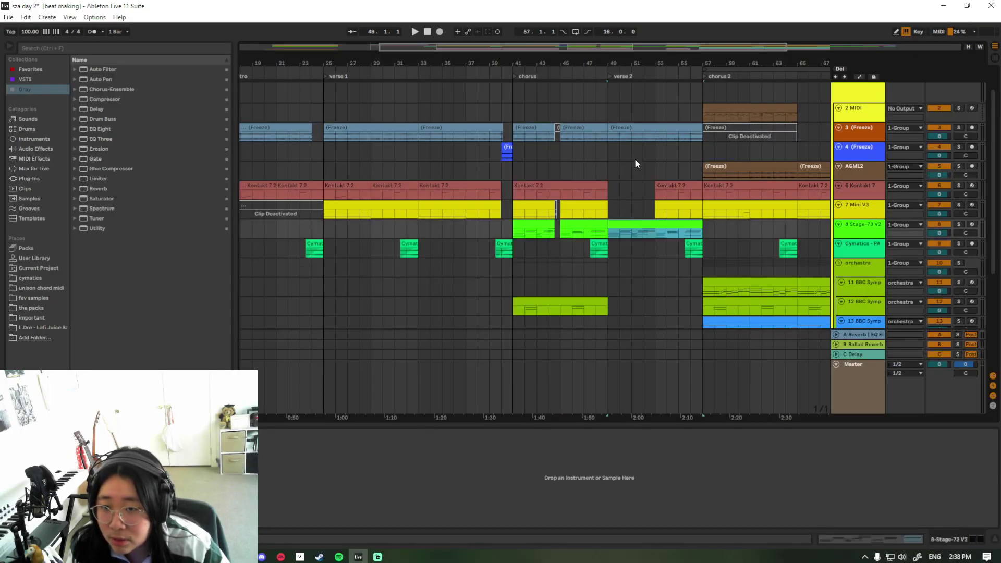
{"action": "left_click", "coordinate": [634, 126]}
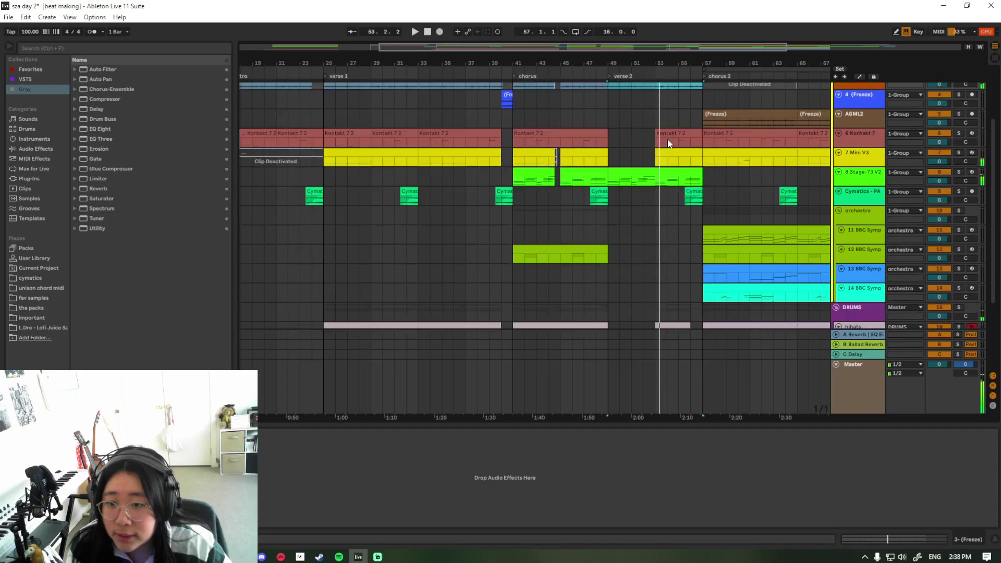
Review the drum clips in verse 2 and replay its second half into the start of chorus 2.
{"action": "scroll", "coordinate": [667, 156], "scroll_direction": "down", "scroll_amount": 5}
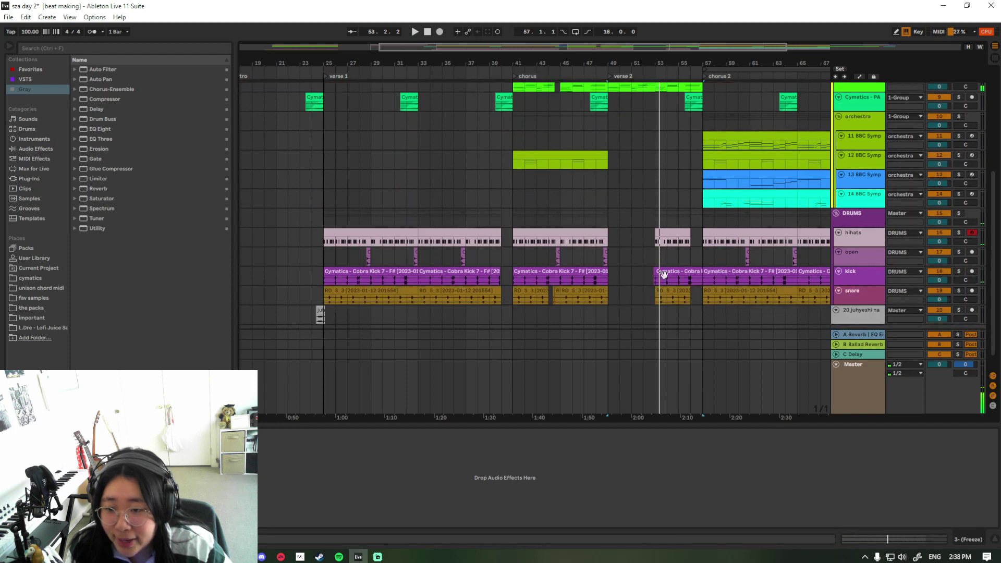
{"action": "scroll", "coordinate": [663, 275], "scroll_direction": "down", "scroll_amount": 1}
{"action": "scroll", "coordinate": [655, 127], "scroll_direction": "up", "scroll_amount": 5}
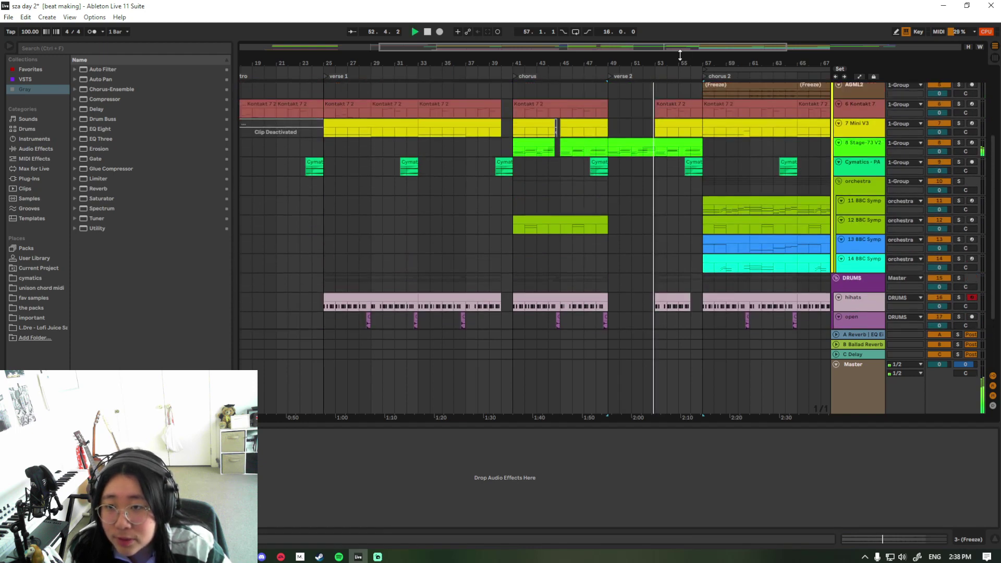
{"action": "left_click_drag", "start_coordinate": [697, 50], "coordinate": [692, 86]}
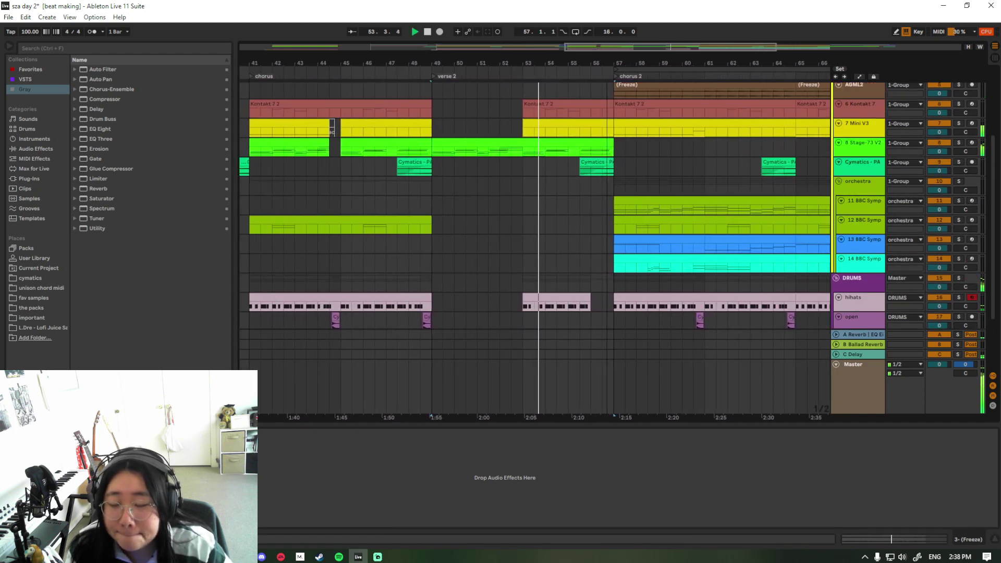
{"action": "scroll", "coordinate": [658, 237], "scroll_direction": "down", "scroll_amount": 3}
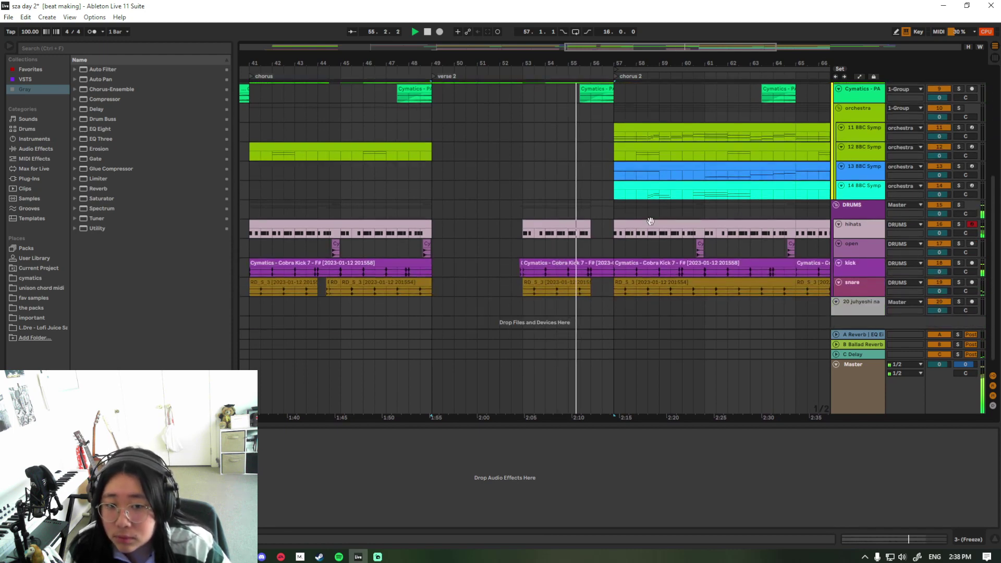
{"action": "scroll", "coordinate": [652, 221], "scroll_direction": "up", "scroll_amount": 2}
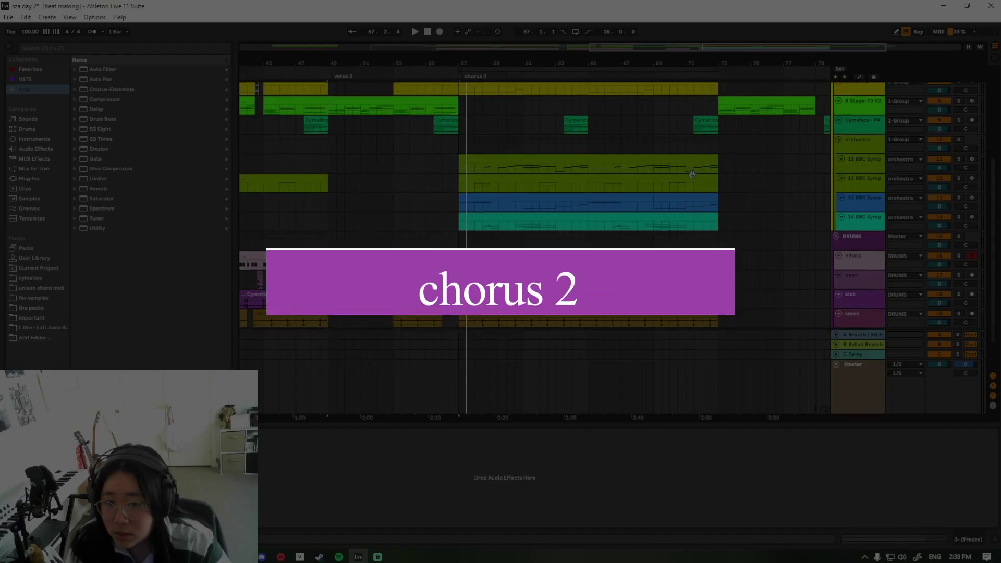
Play chorus 2 through to bar 73 and follow its instrument, orchestra and drum clips.
{"action": "scroll", "coordinate": [688, 174], "scroll_direction": "down", "scroll_amount": 1}
{"action": "scroll", "coordinate": [688, 174], "scroll_direction": "up", "scroll_amount": 1}
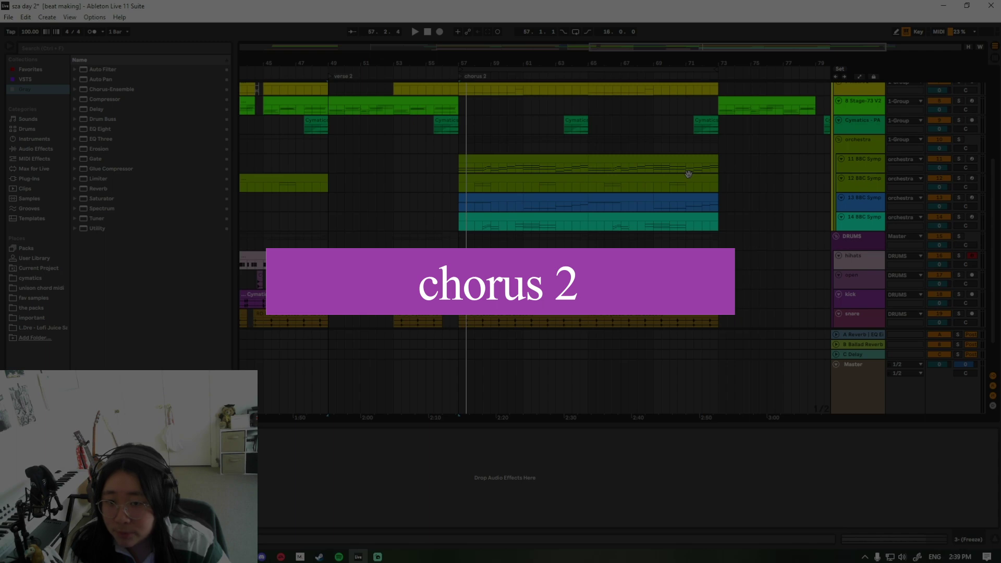
{"action": "scroll", "coordinate": [689, 174], "scroll_direction": "up", "scroll_amount": 4}
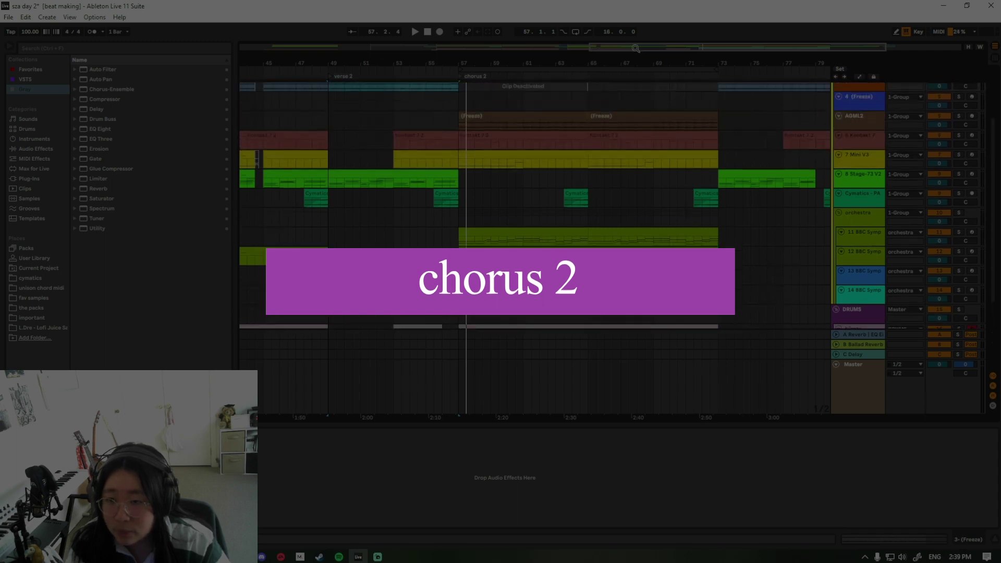
{"action": "left_click_drag", "start_coordinate": [636, 49], "coordinate": [635, 41]}
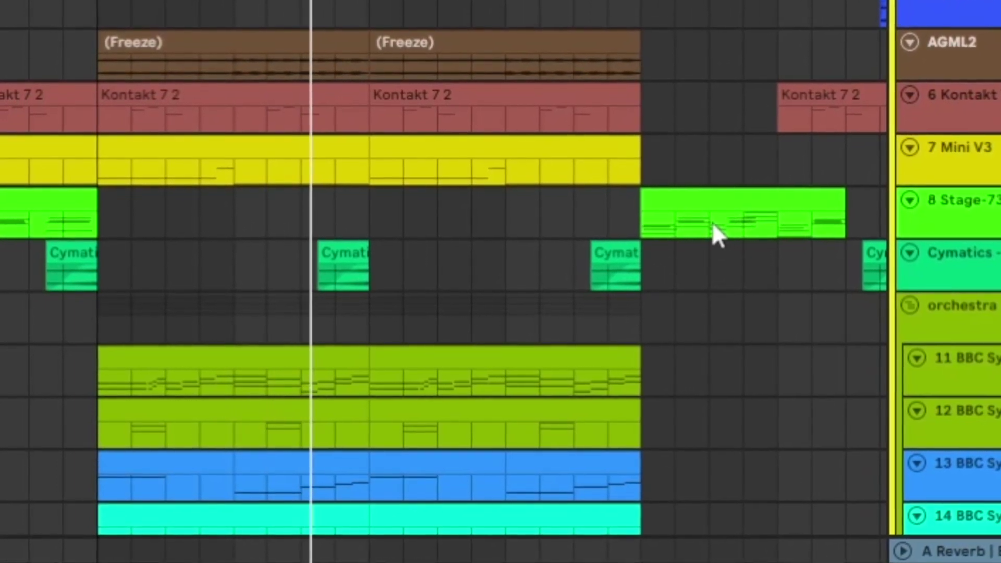
{"action": "scroll", "coordinate": [713, 230], "scroll_direction": "down", "scroll_amount": 2}
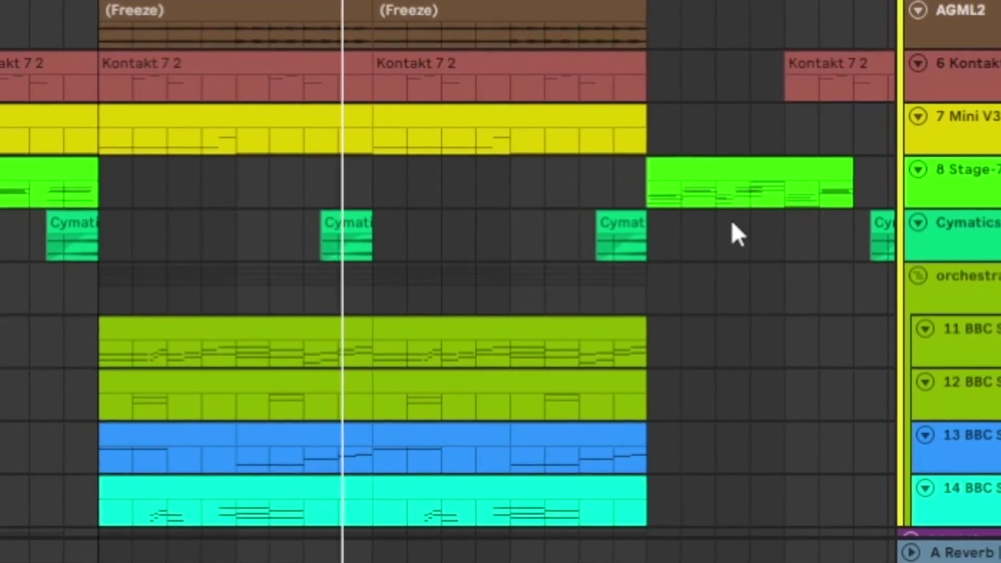
{"action": "scroll", "coordinate": [745, 229], "scroll_direction": "down", "scroll_amount": 2}
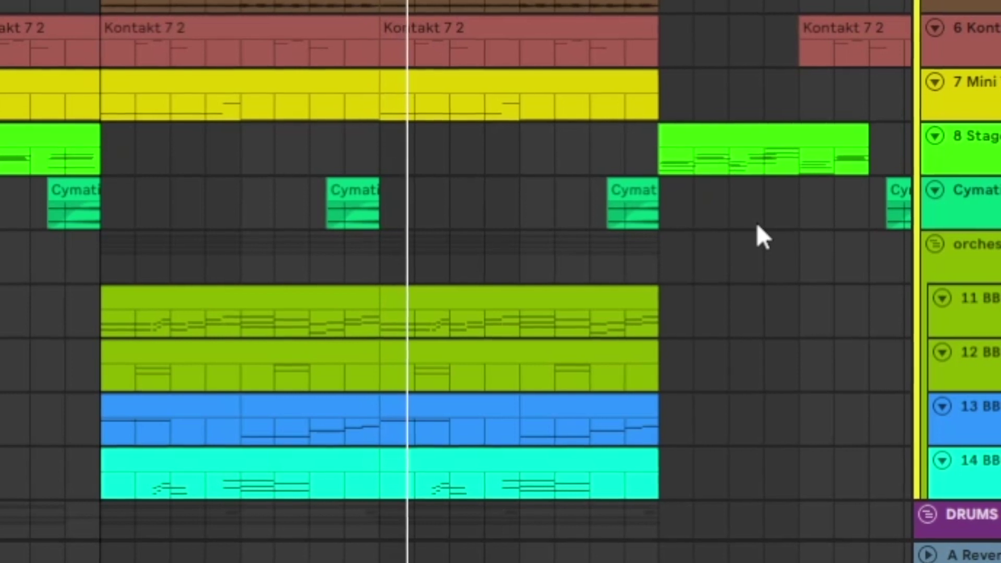
{"action": "scroll", "coordinate": [762, 224], "scroll_direction": "down", "scroll_amount": 2}
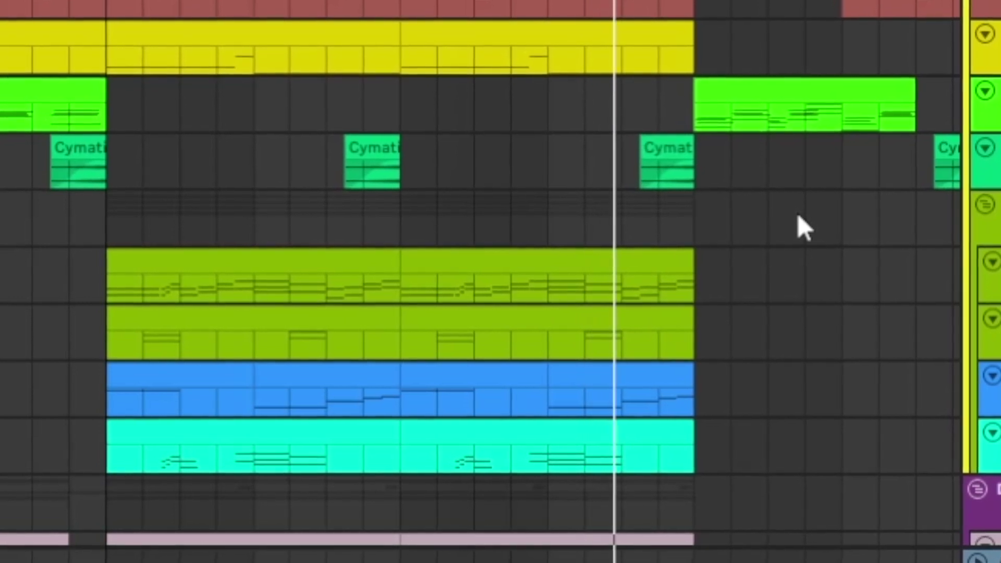
{"action": "scroll", "coordinate": [803, 214], "scroll_direction": "up", "scroll_amount": 3}
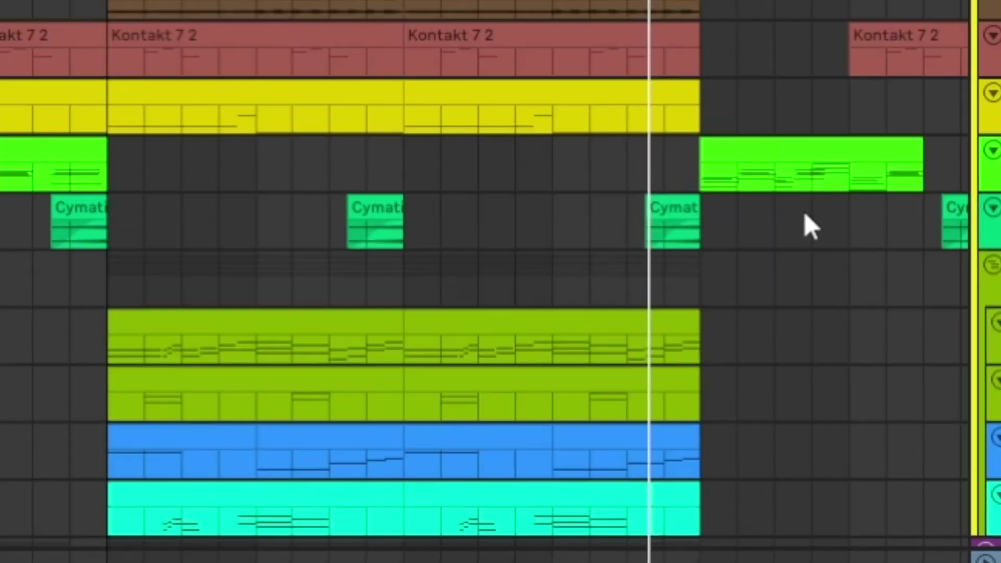
{"action": "scroll", "coordinate": [806, 214], "scroll_direction": "down", "scroll_amount": 4}
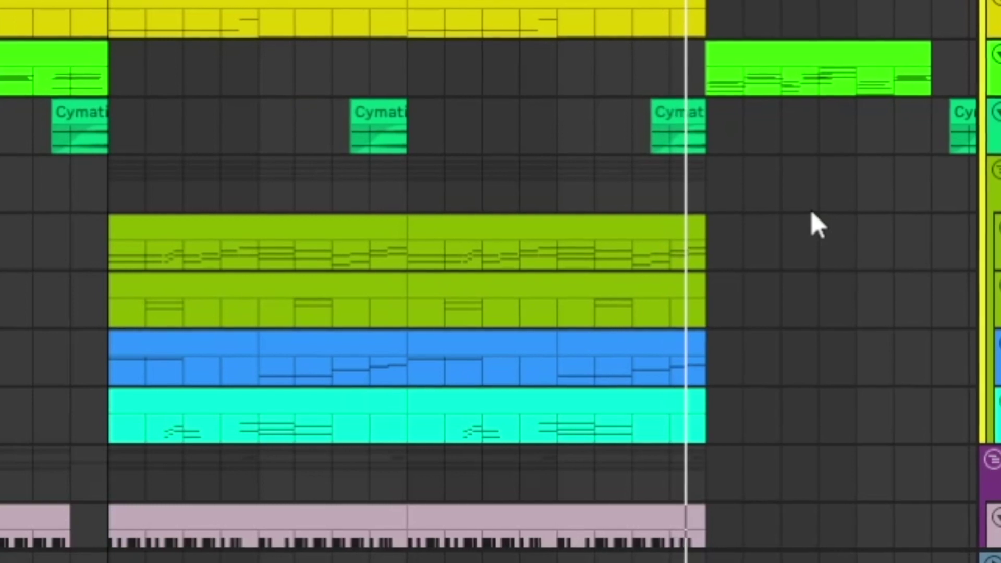
{"action": "scroll", "coordinate": [812, 225], "scroll_direction": "down", "scroll_amount": 1}
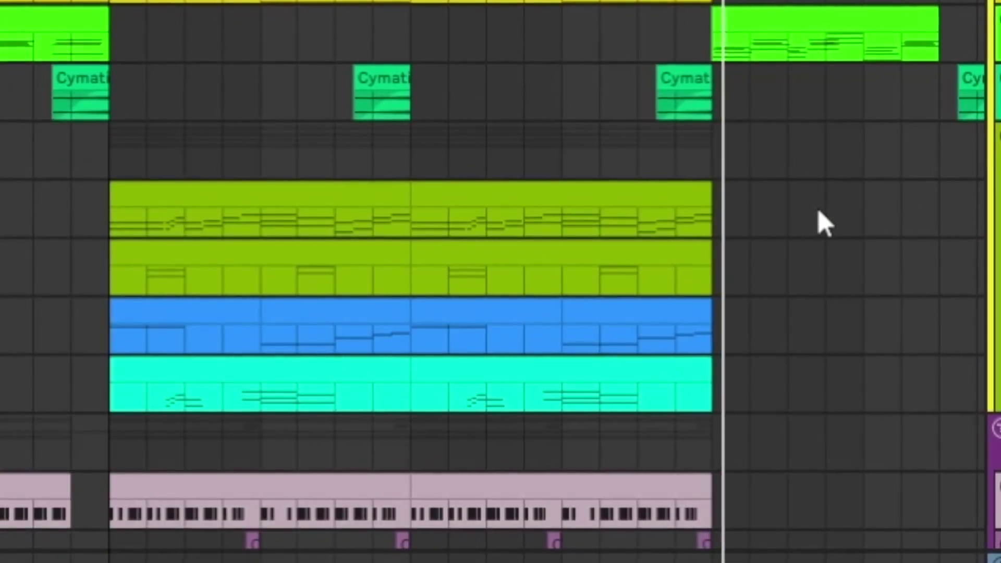
{"action": "scroll", "coordinate": [824, 224], "scroll_direction": "up", "scroll_amount": 4}
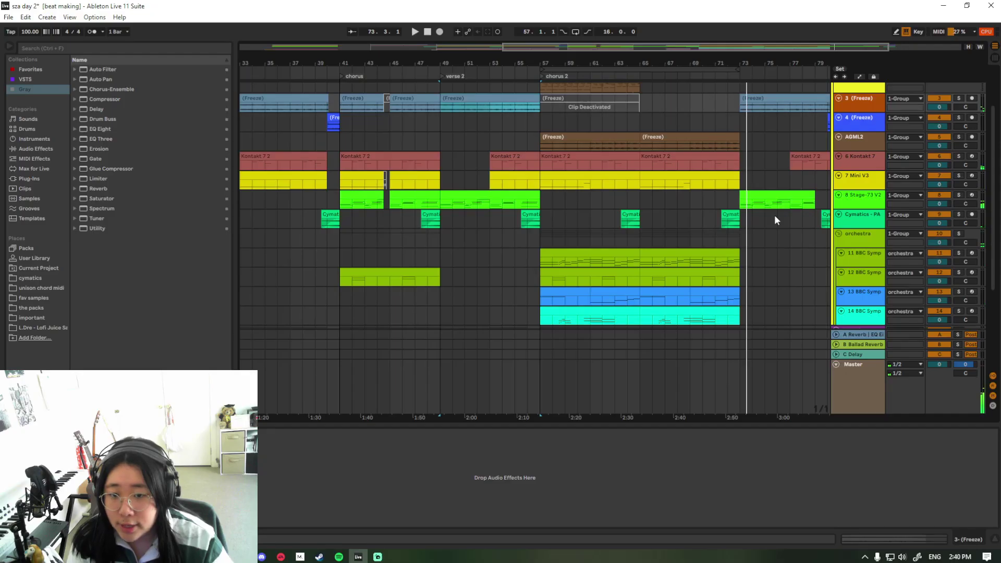
Review the chorus 2 tracks and select the first AGML2 (Freeze) clip at bar 57.
{"action": "scroll", "coordinate": [830, 225], "scroll_direction": "down", "scroll_amount": 1}
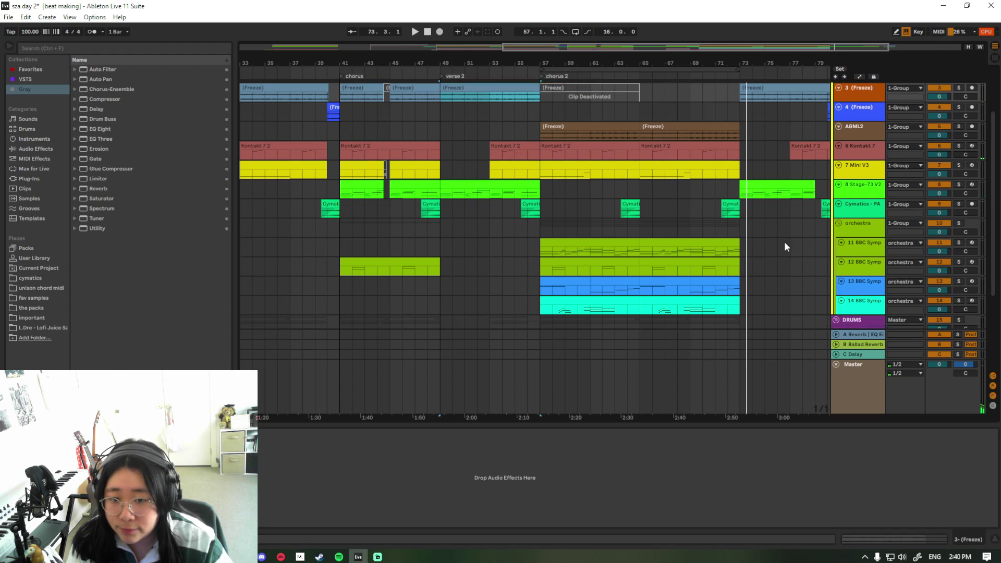
{"action": "scroll", "coordinate": [787, 222], "scroll_direction": "down", "scroll_amount": 2}
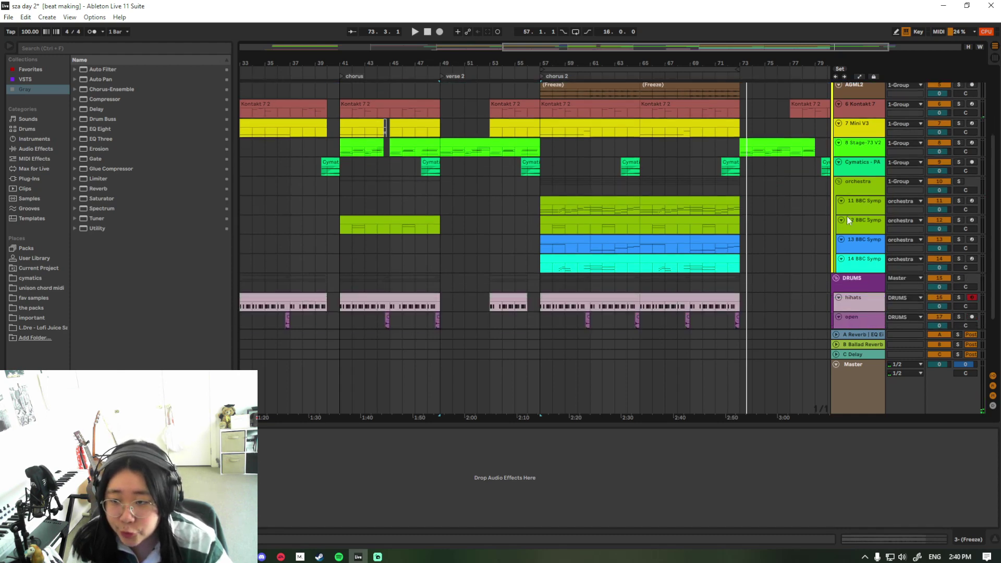
{"action": "scroll", "coordinate": [753, 222], "scroll_direction": "up", "scroll_amount": 4}
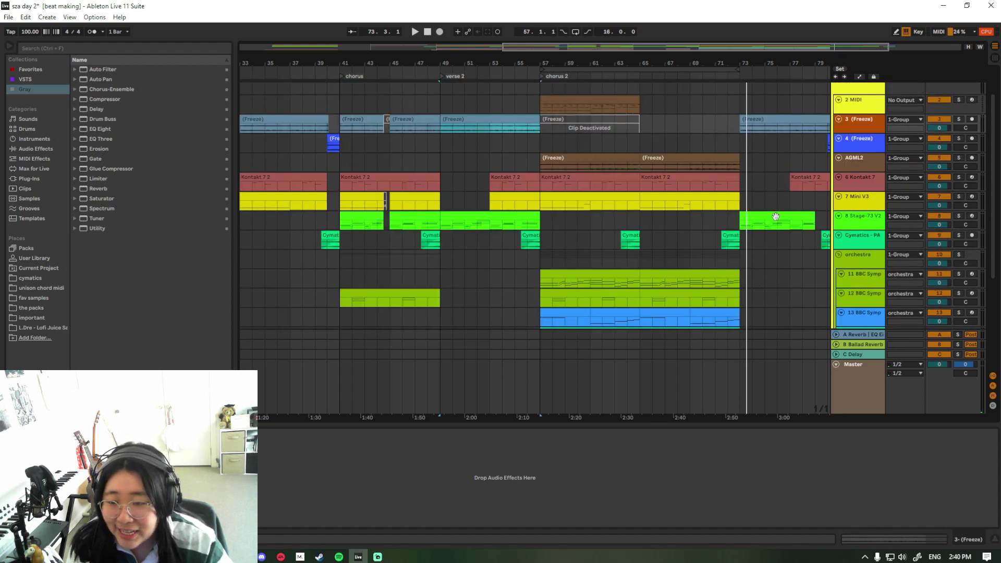
{"action": "left_click", "coordinate": [571, 156]}
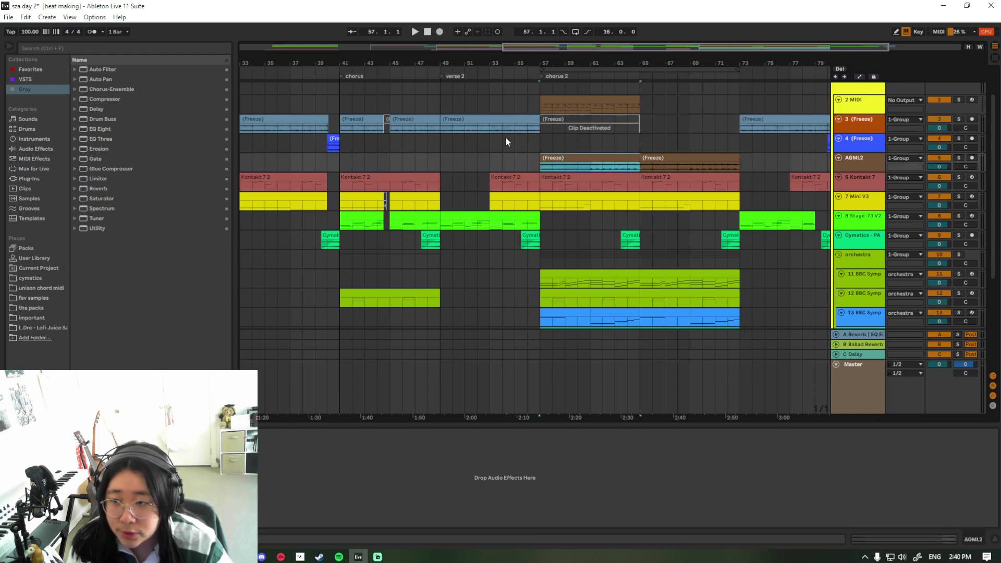
{"action": "left_click", "coordinate": [564, 158]}
{"action": "left_click", "coordinate": [863, 168]}
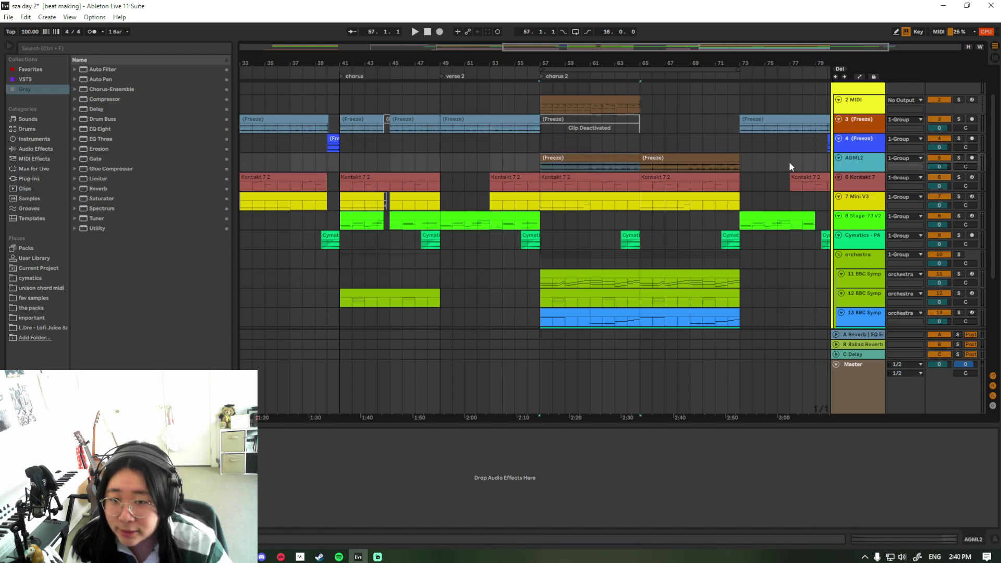
{"action": "left_click", "coordinate": [594, 159]}
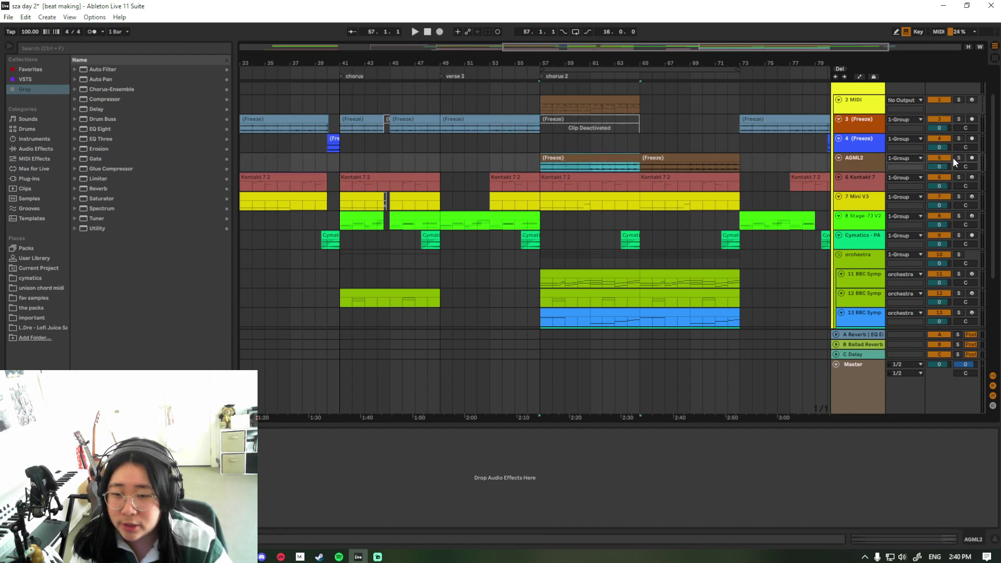
Inspect the first 11 BBC Symp clip in chorus 2 and the 13 and 14 BBC Symp tracks.
{"action": "scroll", "coordinate": [649, 207], "scroll_direction": "down", "scroll_amount": 3}
{"action": "scroll", "coordinate": [632, 229], "scroll_direction": "up", "scroll_amount": 1}
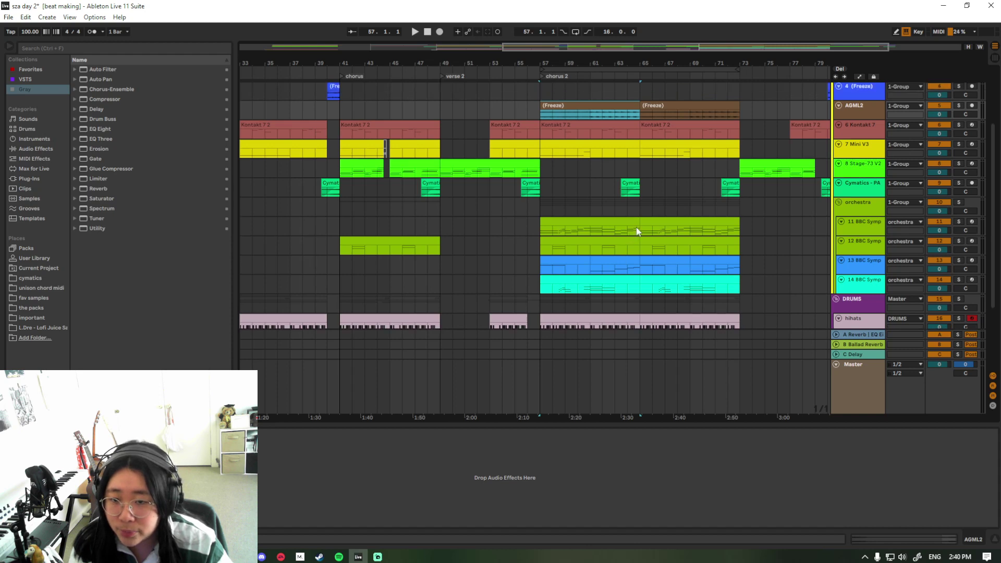
{"action": "scroll", "coordinate": [644, 231], "scroll_direction": "up", "scroll_amount": 1}
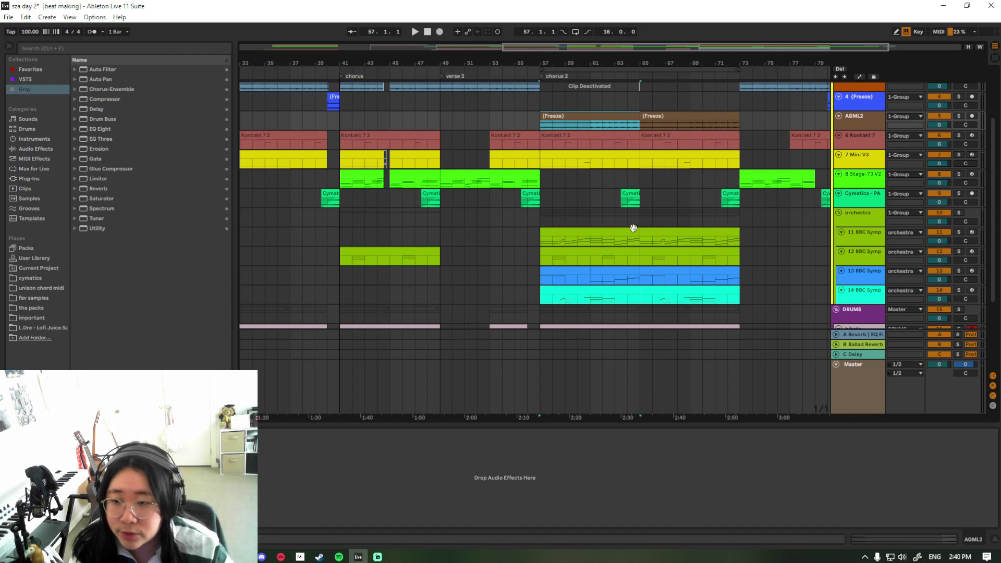
{"action": "left_click", "coordinate": [604, 235]}
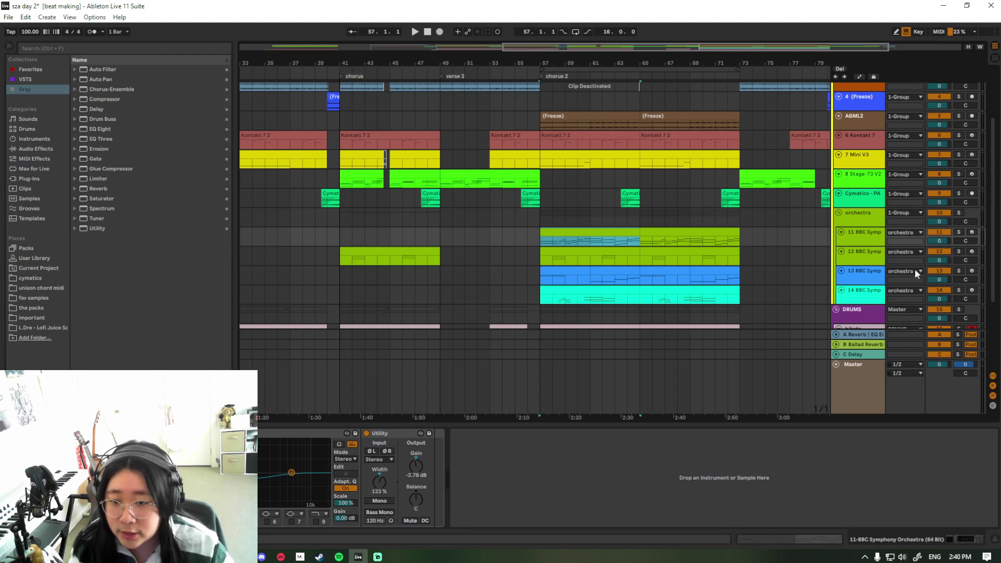
{"action": "left_click", "coordinate": [875, 285]}
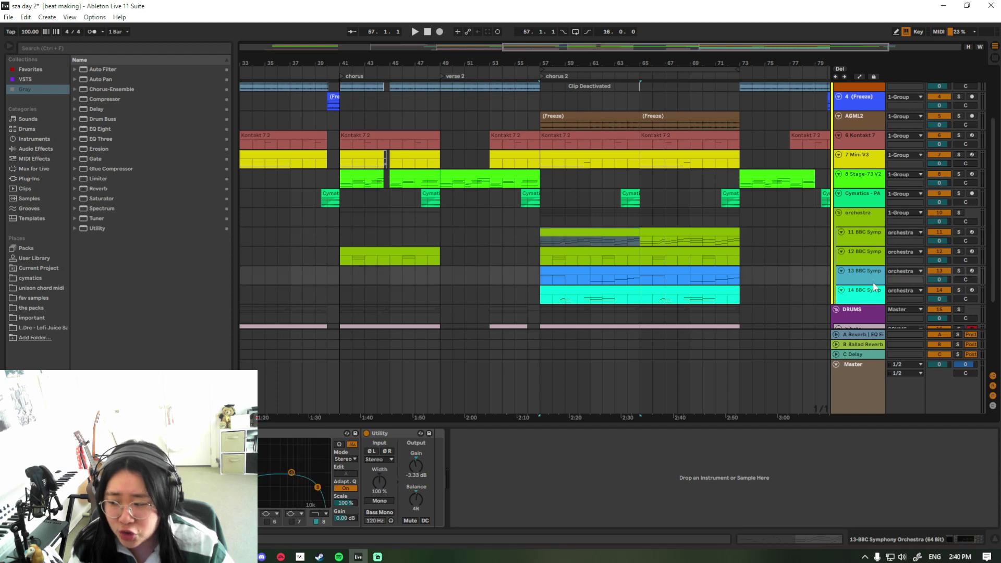
{"action": "scroll", "coordinate": [866, 284], "scroll_direction": "down", "scroll_amount": 1}
{"action": "left_click", "coordinate": [866, 284]}
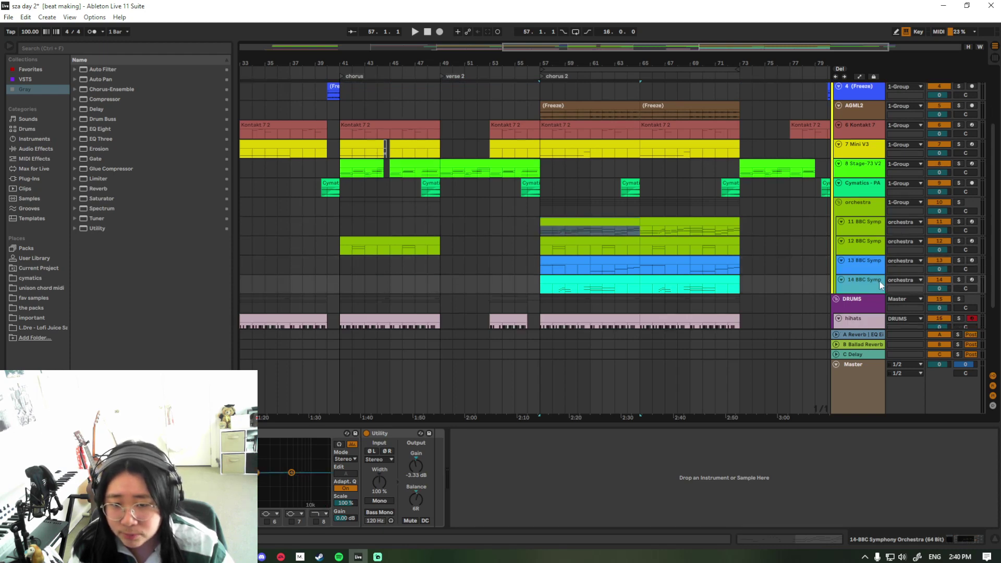
Solo the orchestra group and play chorus 2 from its 11 BBC Symp clip at bar 57.
{"action": "left_click", "coordinate": [959, 203]}
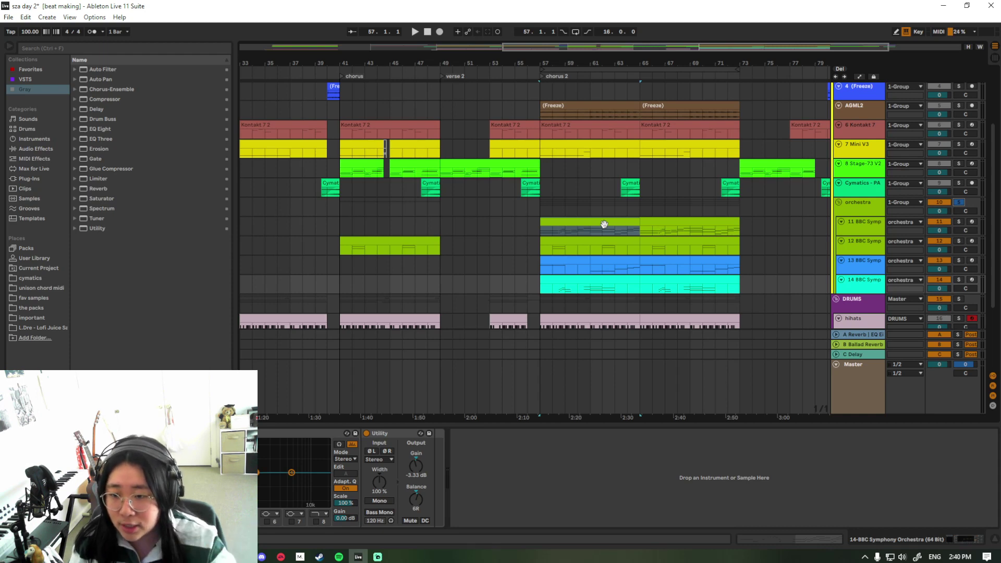
{"action": "left_click", "coordinate": [604, 225]}
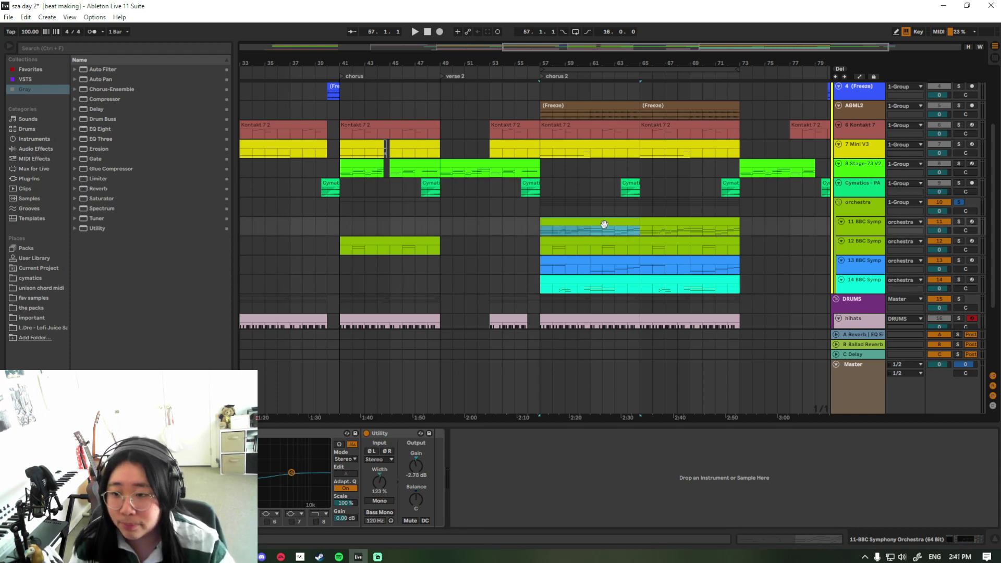
{"action": "key", "text": "space"}
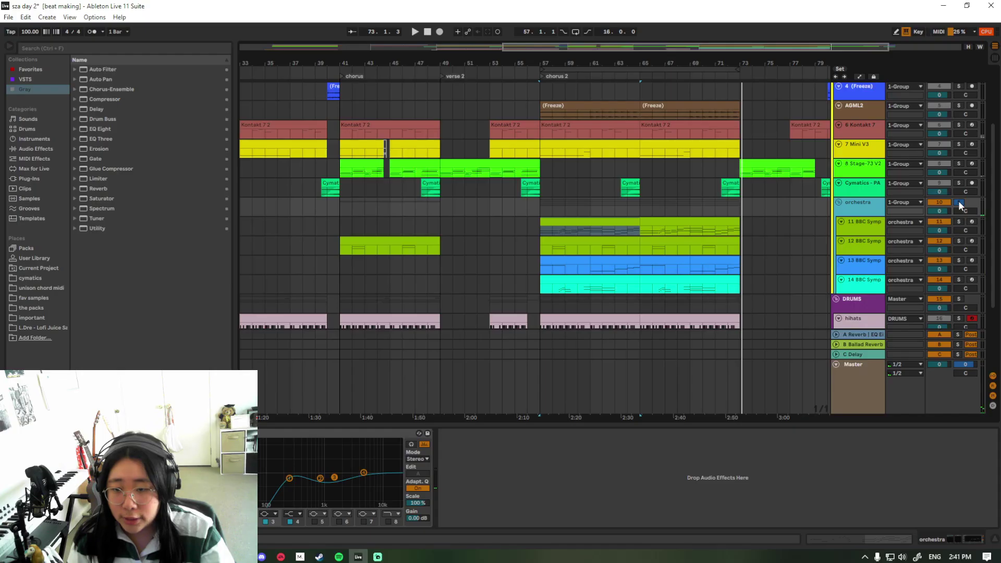
Go through the orchestra group's tracks and inspect the RC-20 Retro Color effect on the group, leaving its settings as they are.
{"action": "key", "text": "Down"}
{"action": "key", "text": "Down"}
{"action": "key", "text": "Down"}
{"action": "key", "text": "Down"}
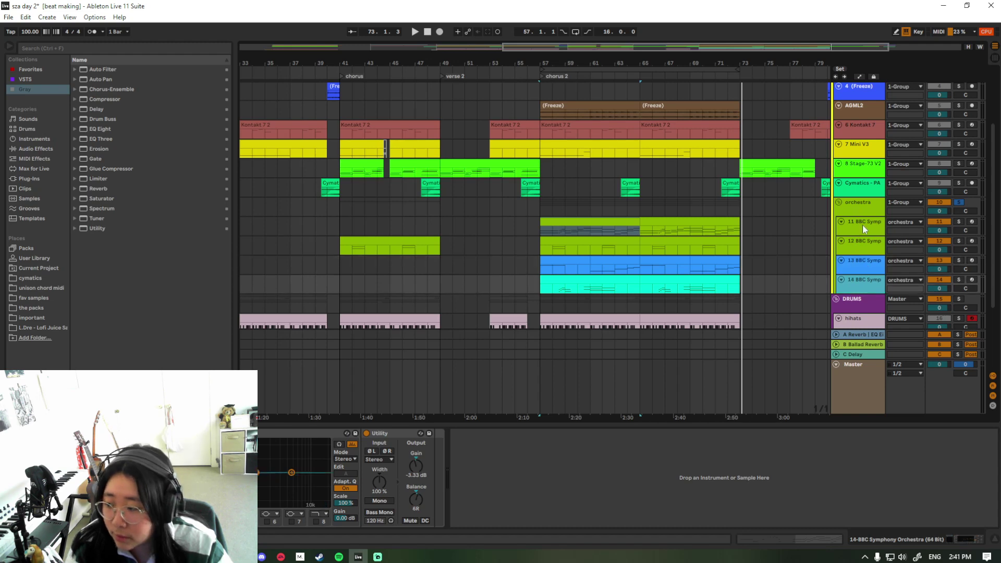
{"action": "left_click", "coordinate": [863, 207]}
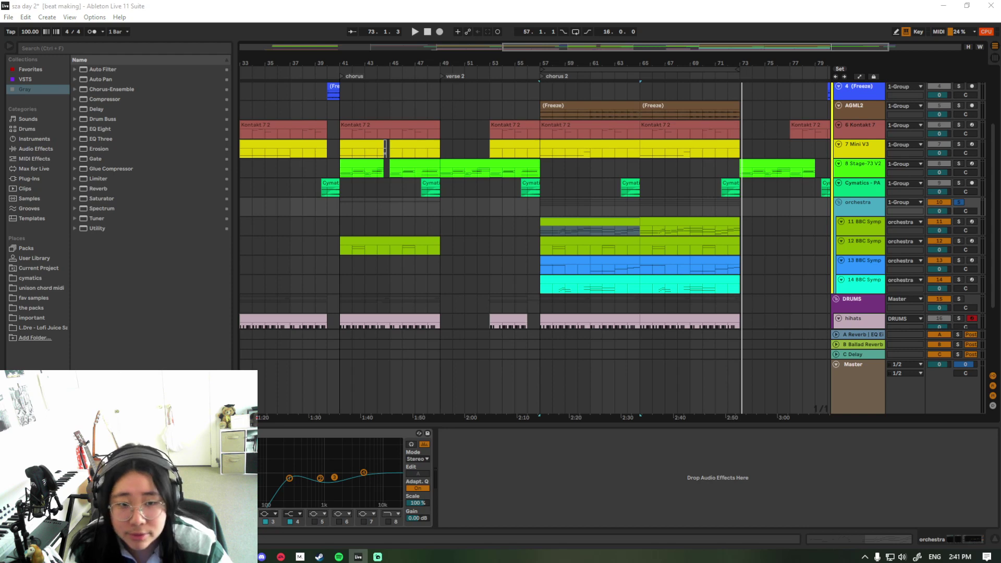
{"action": "left_click_drag", "start_coordinate": [1000, 166], "coordinate": [405, 148]}
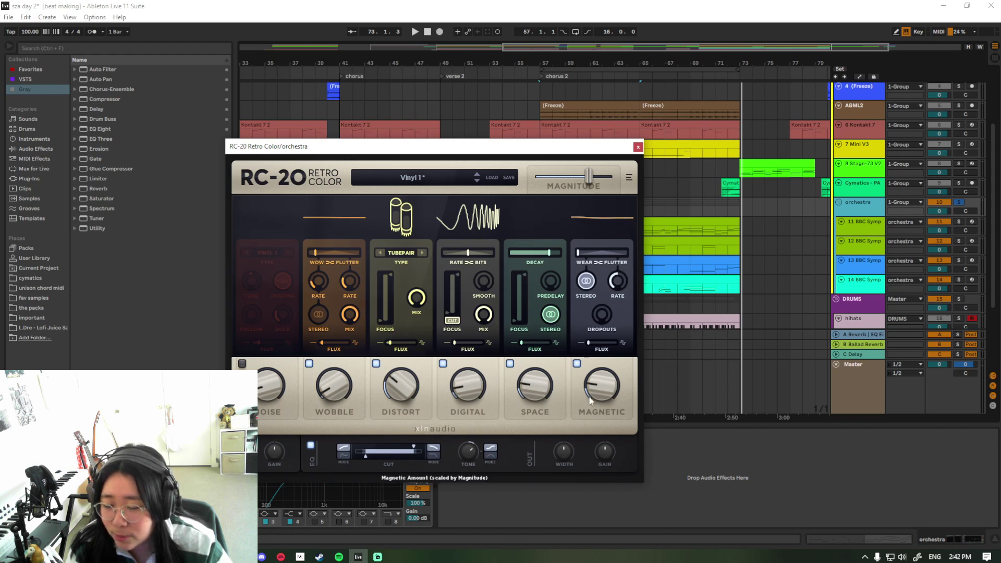
{"action": "left_click", "coordinate": [638, 147]}
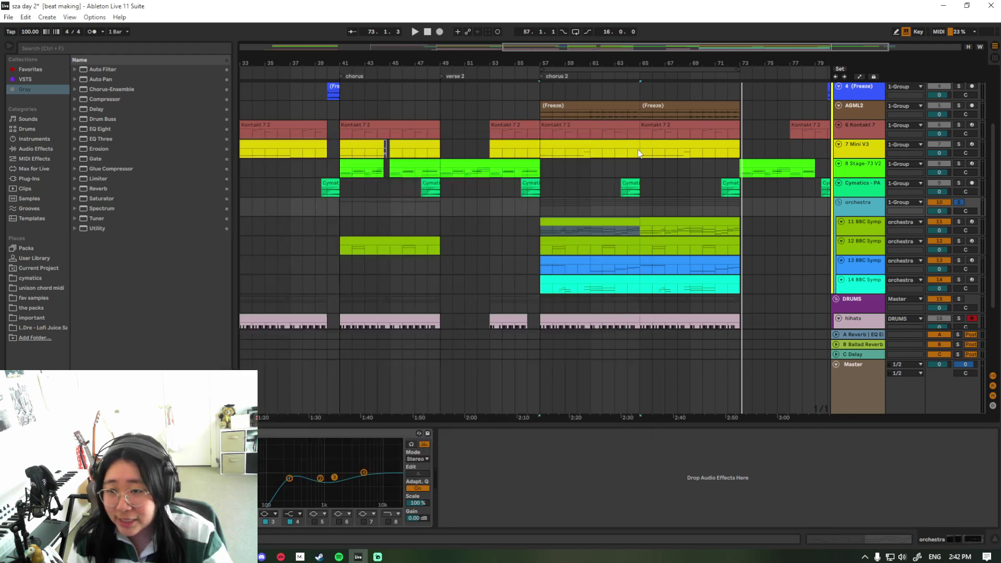
Compare the AGML2 (Freeze) clip in chorus 2 with the 3 (Freeze) clip in verse 2.
{"action": "scroll", "coordinate": [731, 278], "scroll_direction": "up", "scroll_amount": 2}
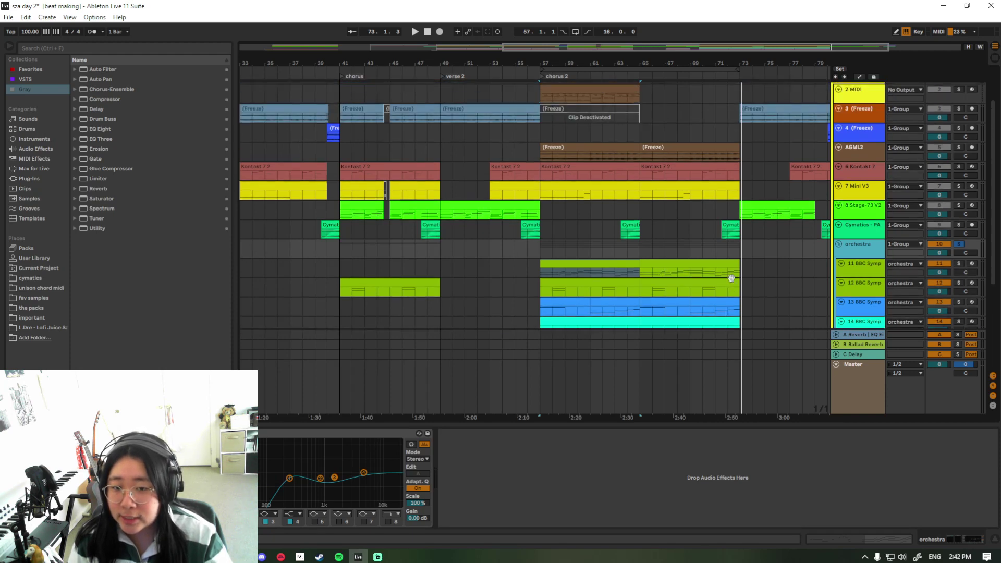
{"action": "scroll", "coordinate": [726, 277], "scroll_direction": "up", "scroll_amount": 3}
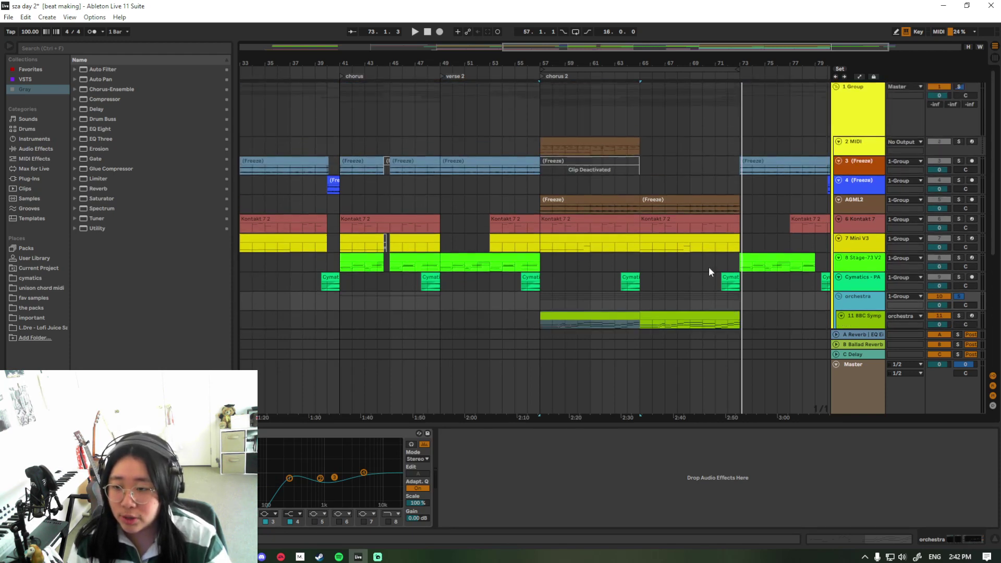
{"action": "left_click", "coordinate": [678, 199]}
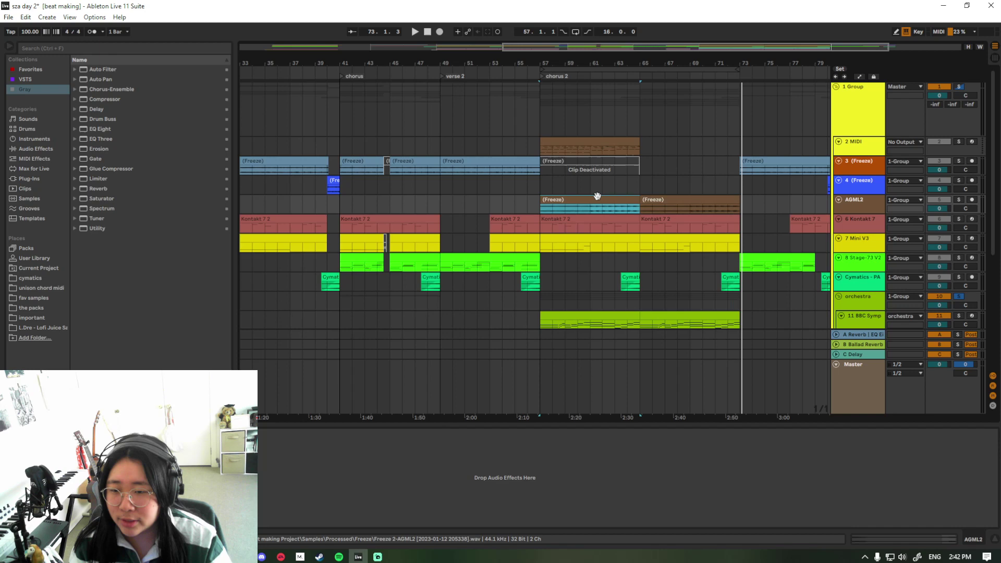
{"action": "left_click", "coordinate": [463, 160]}
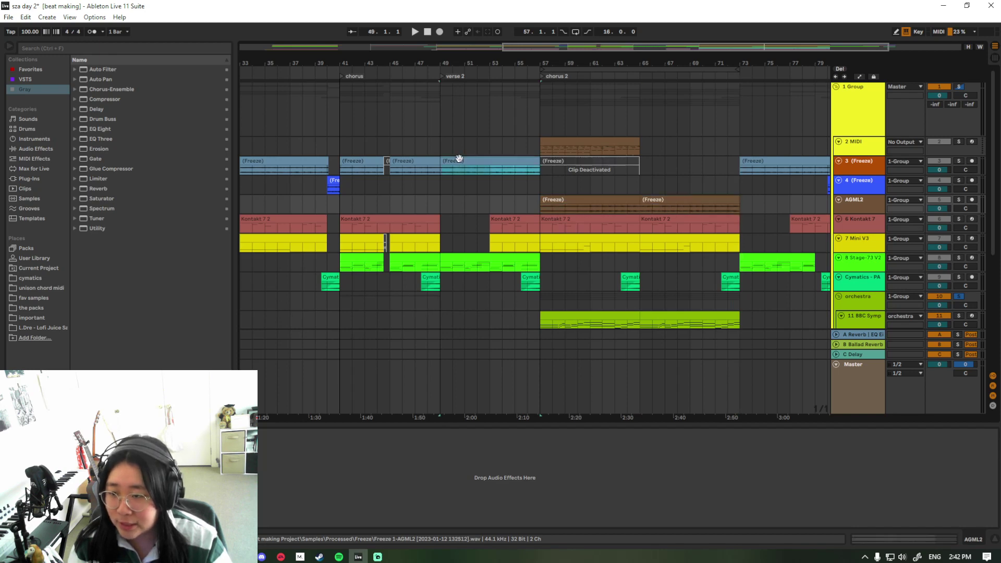
{"action": "left_click", "coordinate": [858, 167]}
Review the chorus 2 clips from AGML2 down through the orchestra group to the hihats and open tracks.
{"action": "scroll", "coordinate": [642, 219], "scroll_direction": "down", "scroll_amount": 1}
{"action": "scroll", "coordinate": [642, 221], "scroll_direction": "down", "scroll_amount": 3}
{"action": "scroll", "coordinate": [680, 244], "scroll_direction": "down", "scroll_amount": 2}
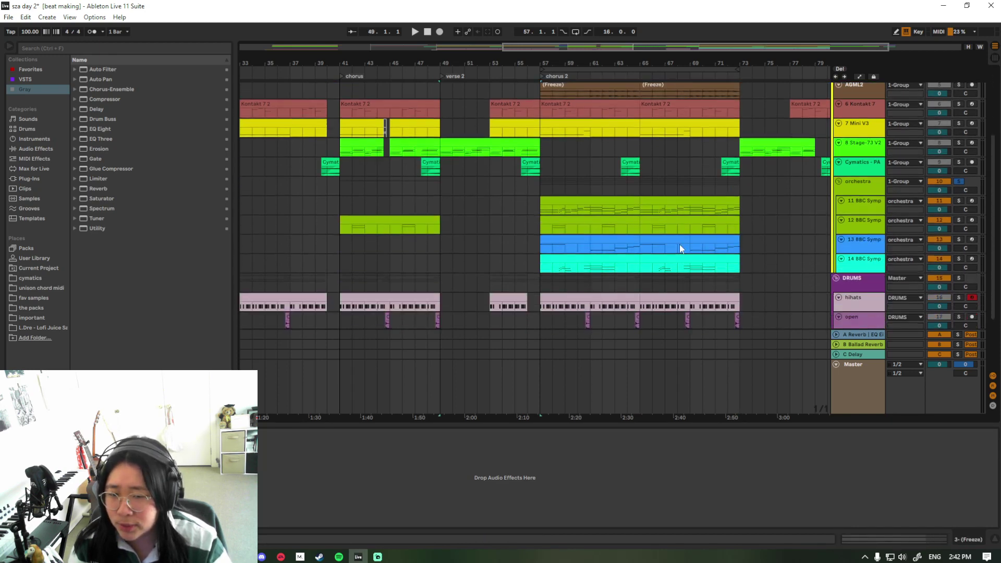
{"action": "scroll", "coordinate": [681, 240], "scroll_direction": "up", "scroll_amount": 2}
{"action": "scroll", "coordinate": [682, 240], "scroll_direction": "down", "scroll_amount": 2}
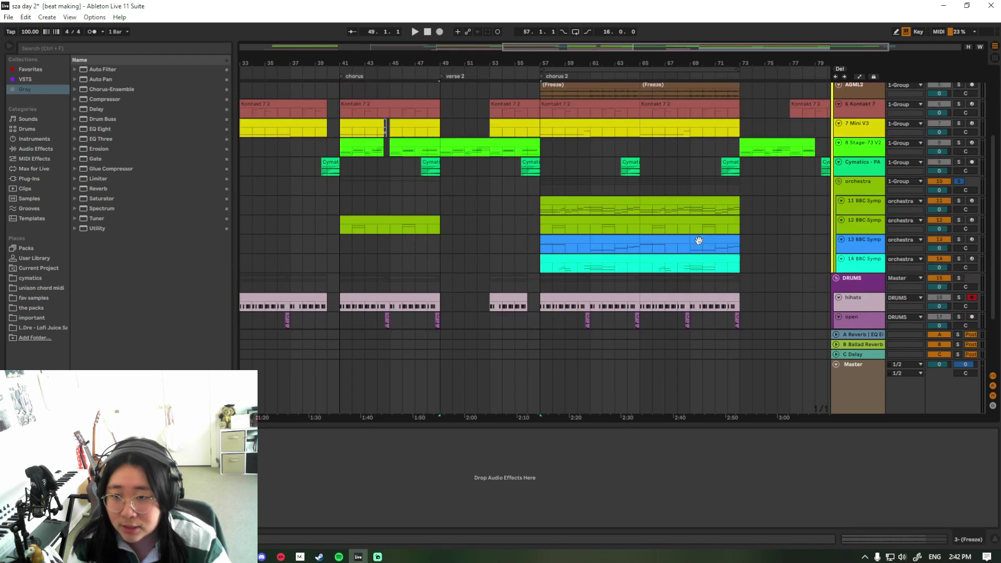
{"action": "scroll", "coordinate": [700, 238], "scroll_direction": "up", "scroll_amount": 3}
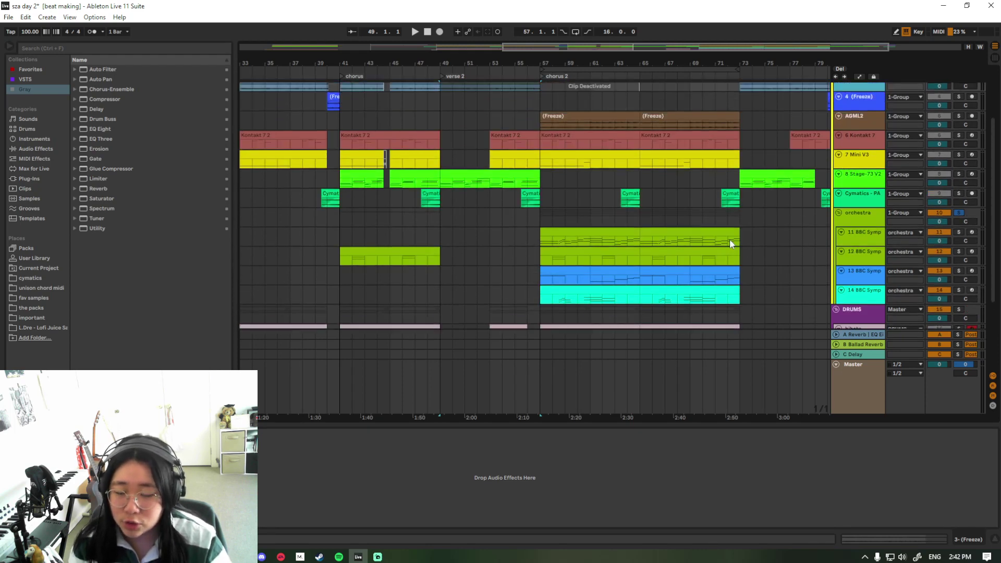
Inspect the Magic Dice effect on the orchestra group and close it with its settings unchanged.
{"action": "scroll", "coordinate": [704, 220], "scroll_direction": "down", "scroll_amount": 2}
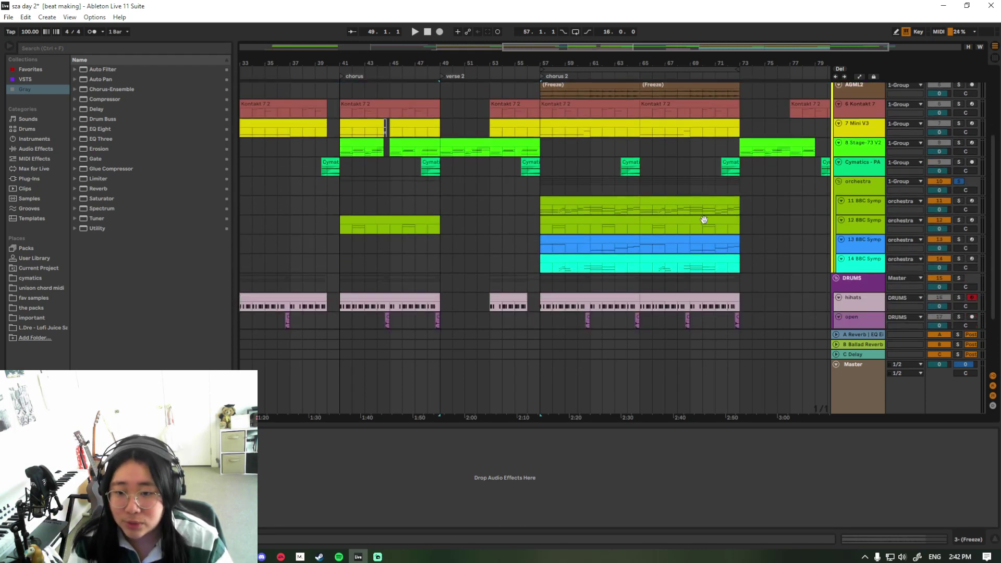
{"action": "left_click", "coordinate": [868, 186]}
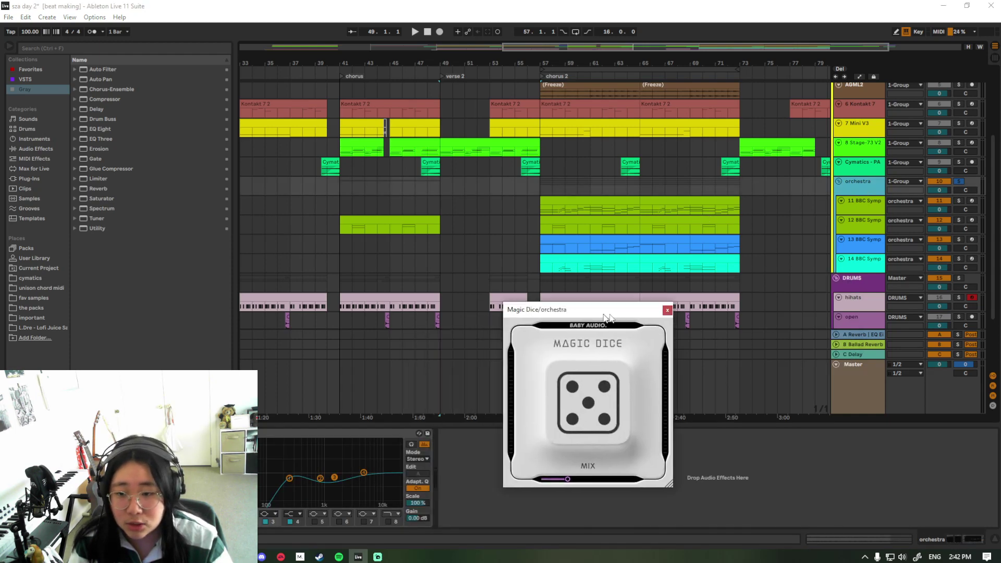
{"action": "left_click_drag", "start_coordinate": [603, 308], "coordinate": [741, 286]}
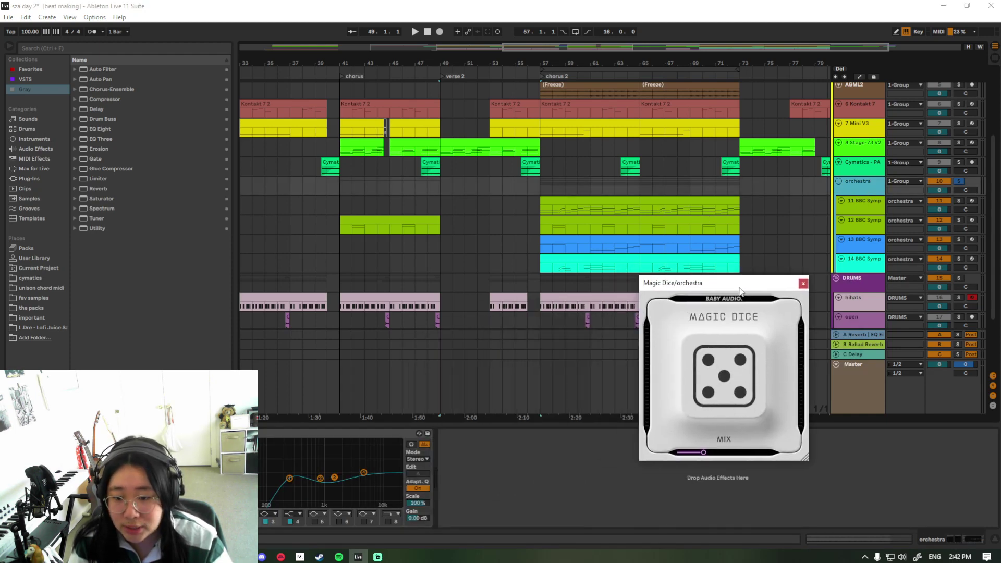
{"action": "left_click", "coordinate": [803, 284]}
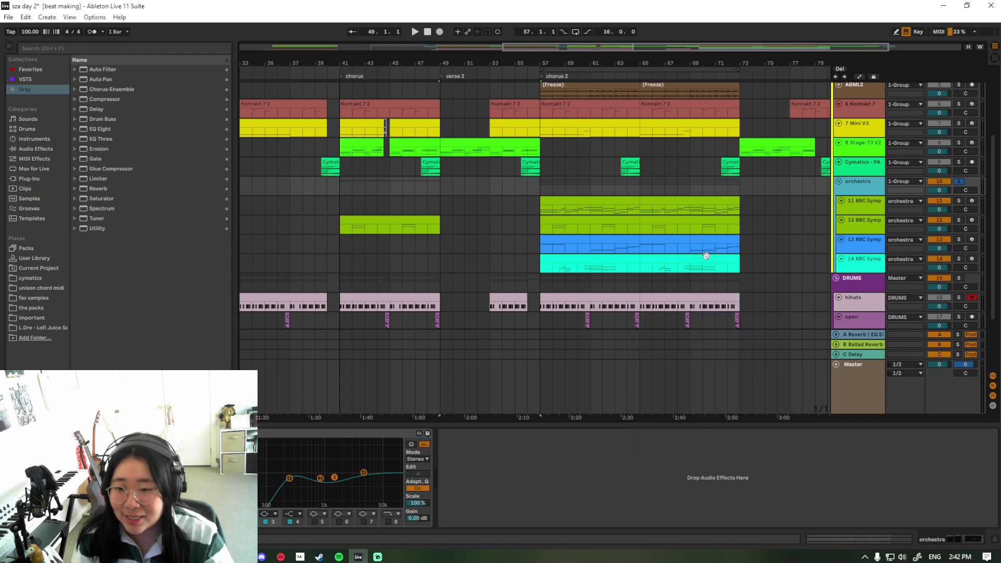
Place the insertion marker at bar 59 on the 8 Stage-73 V2 track and unsolo the orchestra group.
{"action": "scroll", "coordinate": [715, 259], "scroll_direction": "down", "scroll_amount": 2}
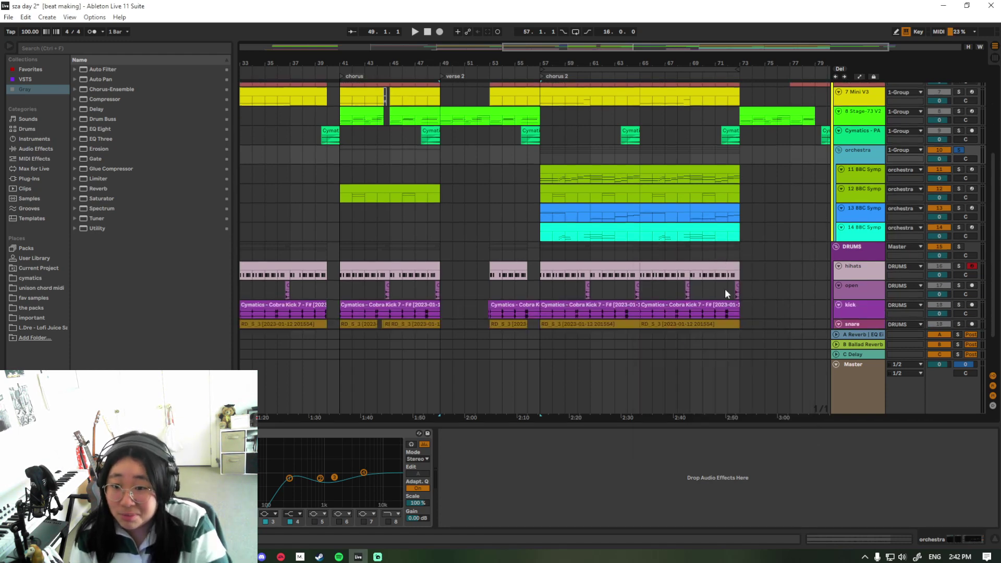
{"action": "scroll", "coordinate": [800, 229], "scroll_direction": "up", "scroll_amount": 6}
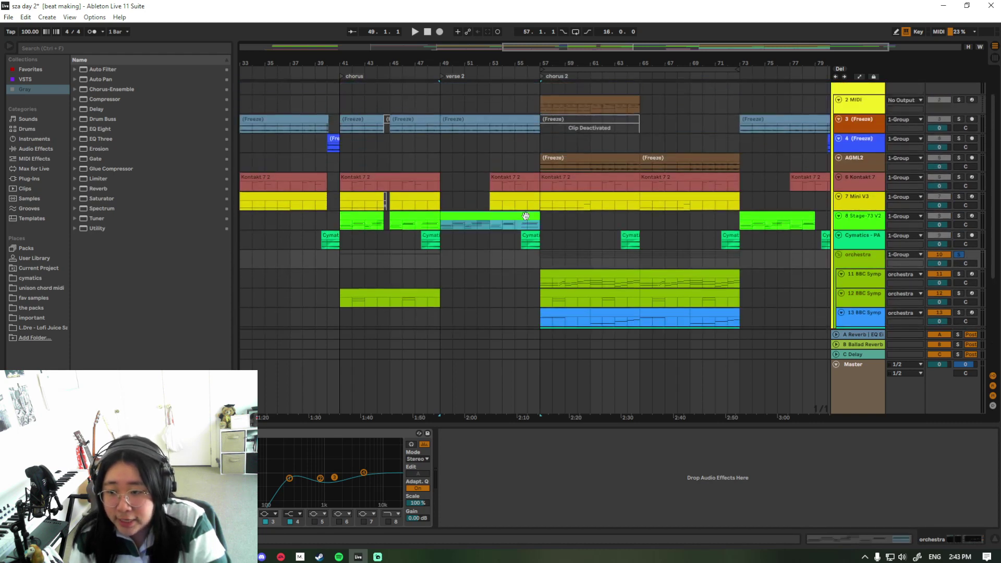
{"action": "left_click", "coordinate": [563, 218]}
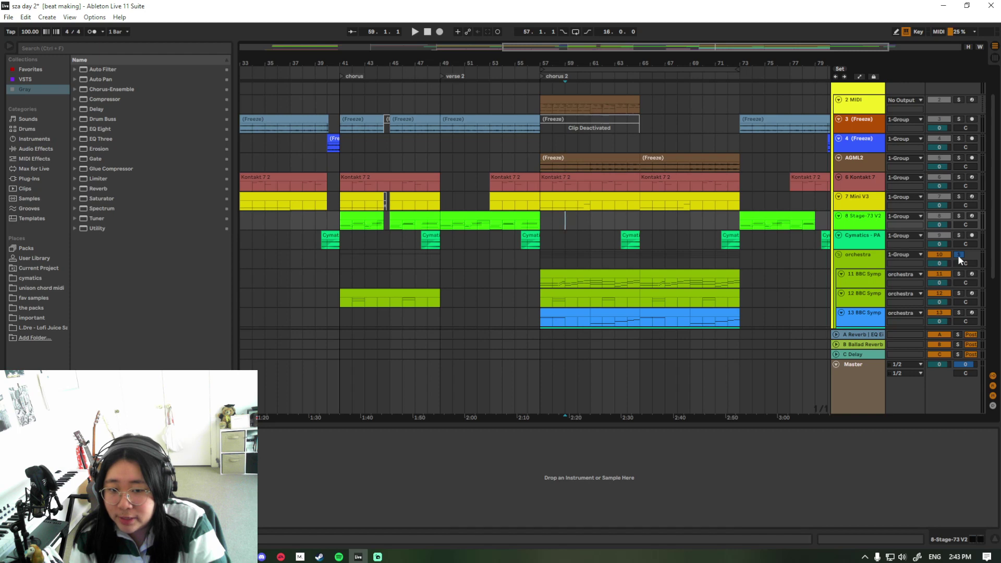
Review the outro's tracks and play the section from its 3 (Freeze) clip at bar 73.
{"action": "scroll", "coordinate": [532, 129], "scroll_direction": "right", "scroll_amount": 6}
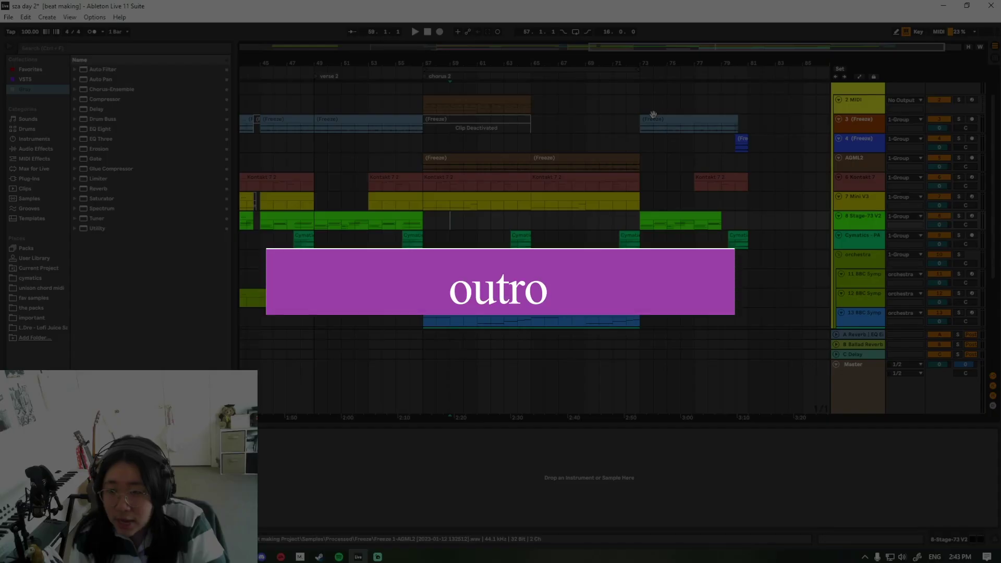
{"action": "left_click", "coordinate": [678, 124]}
{"action": "scroll", "coordinate": [709, 186], "scroll_direction": "up", "scroll_amount": 2}
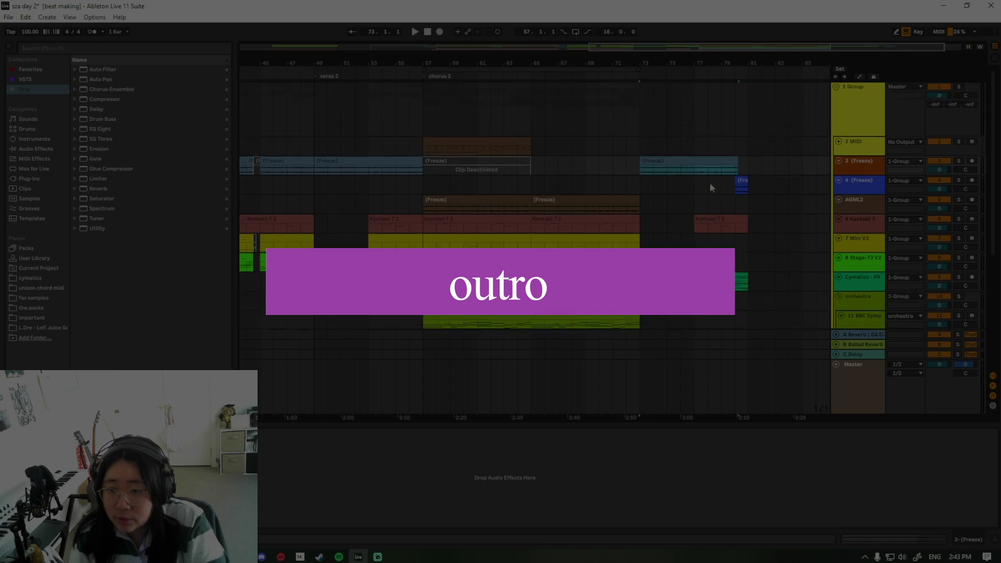
{"action": "scroll", "coordinate": [710, 175], "scroll_direction": "down", "scroll_amount": 3}
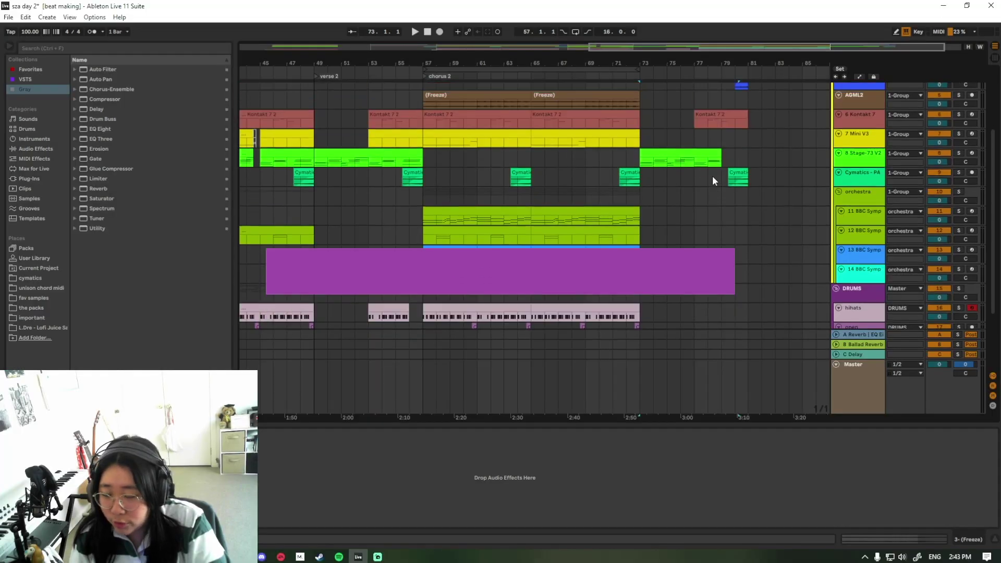
{"action": "scroll", "coordinate": [713, 177], "scroll_direction": "up", "scroll_amount": 1}
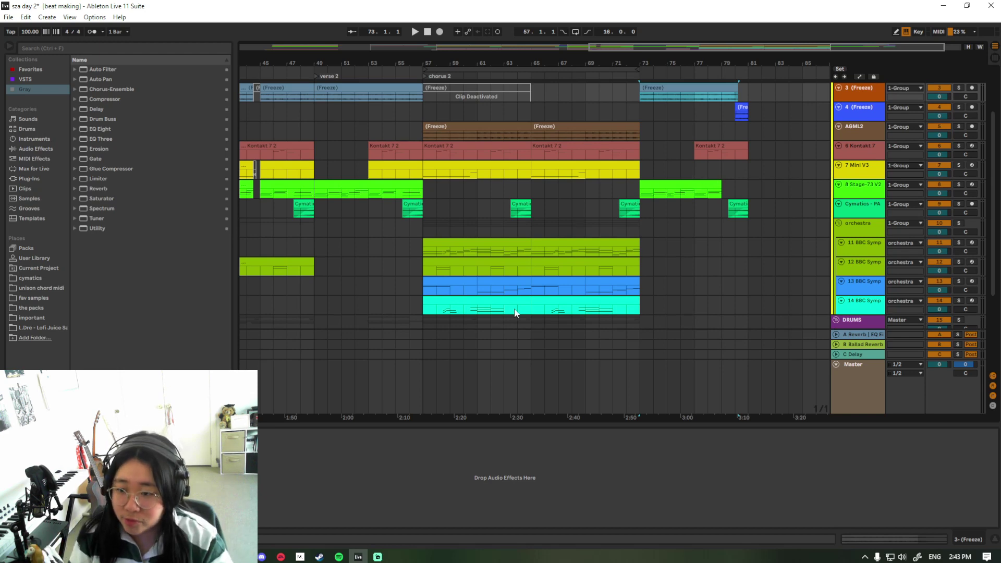
{"action": "scroll", "coordinate": [553, 218], "scroll_direction": "down", "scroll_amount": 3}
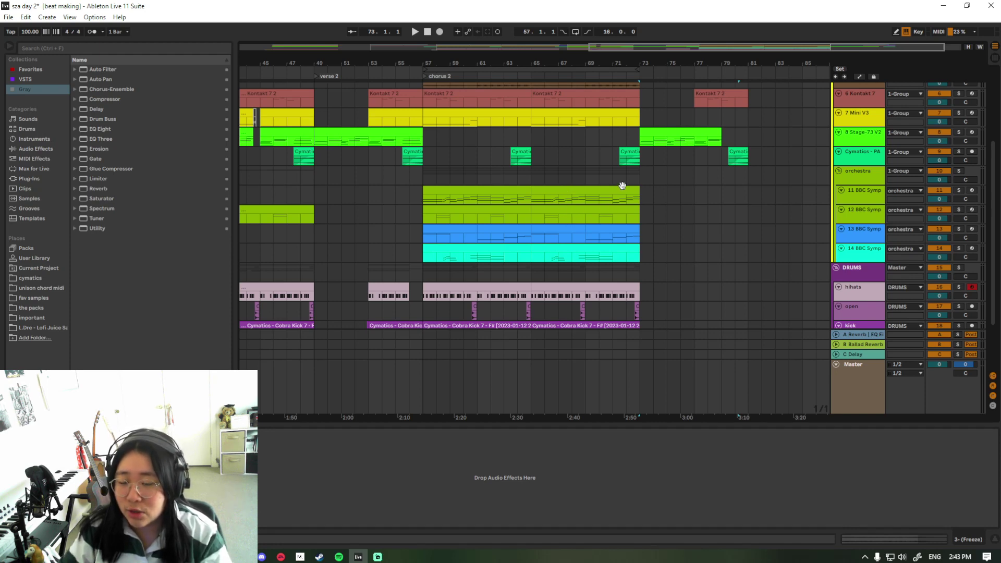
{"action": "scroll", "coordinate": [719, 223], "scroll_direction": "up", "scroll_amount": 5}
{"action": "scroll", "coordinate": [719, 224], "scroll_direction": "up", "scroll_amount": 2}
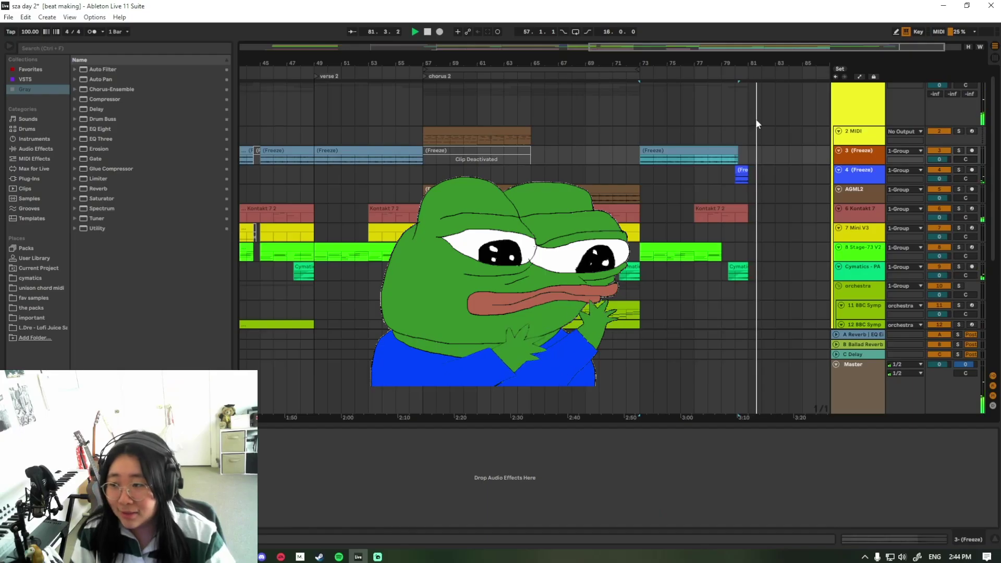
Review the whole arrangement from intro to outro, going through the tracks from 1 Group down to the snare.
{"action": "key", "text": "minus"}
{"action": "scroll", "coordinate": [603, 223], "scroll_direction": "down", "scroll_amount": 8}
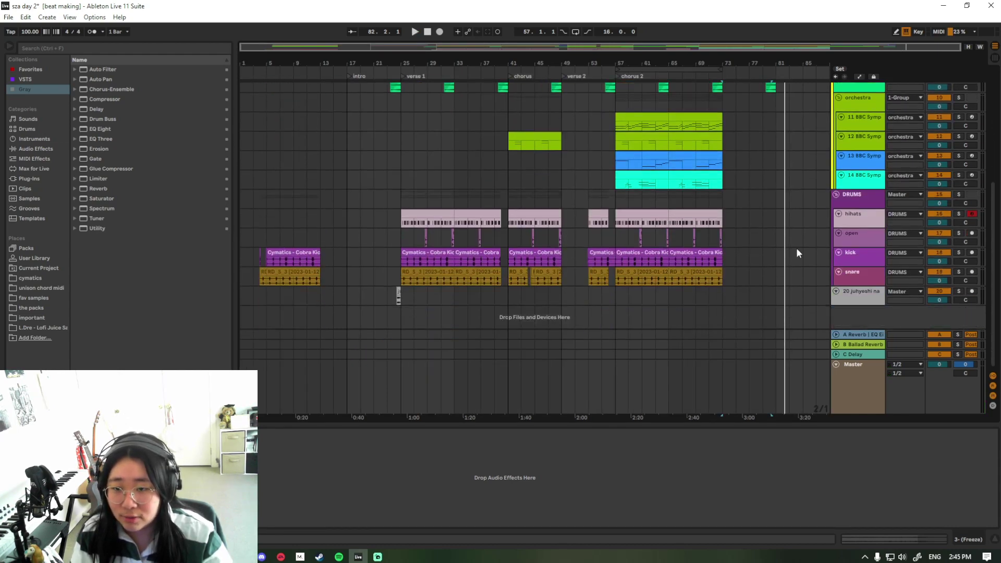
{"action": "scroll", "coordinate": [796, 248], "scroll_direction": "up", "scroll_amount": 3}
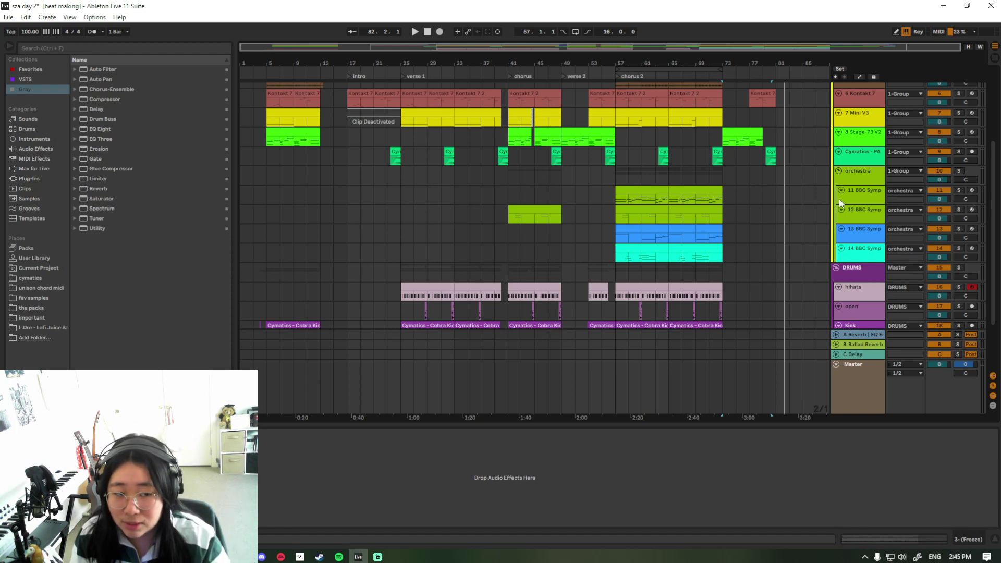
{"action": "scroll", "coordinate": [755, 205], "scroll_direction": "up", "scroll_amount": 5}
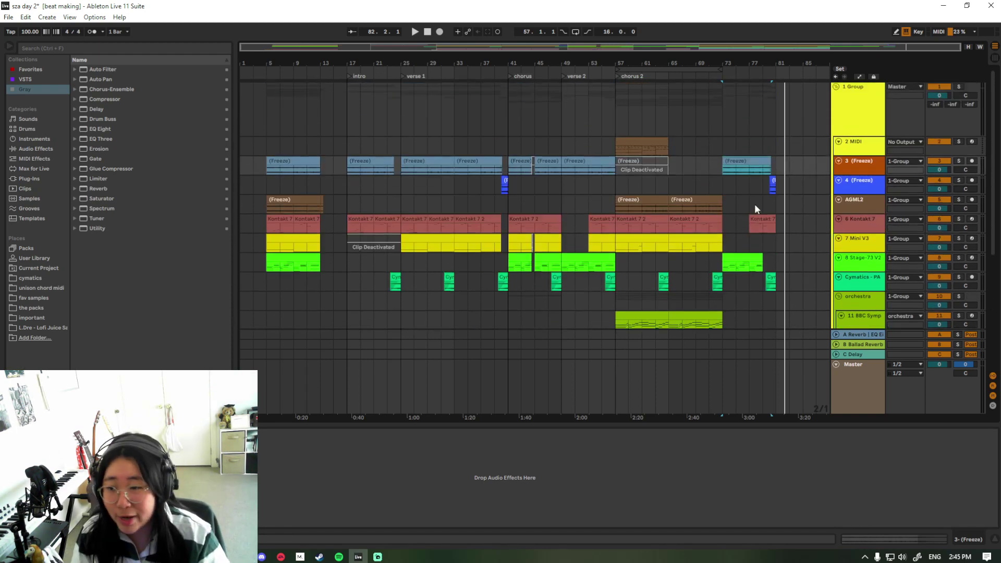
{"action": "scroll", "coordinate": [755, 204], "scroll_direction": "down", "scroll_amount": 8}
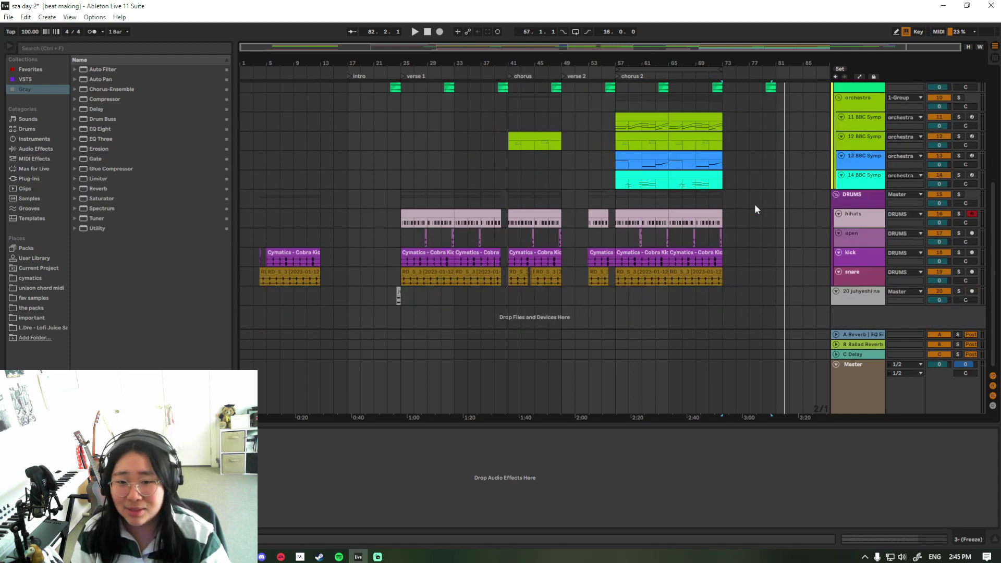
{"action": "scroll", "coordinate": [732, 230], "scroll_direction": "up", "scroll_amount": 4}
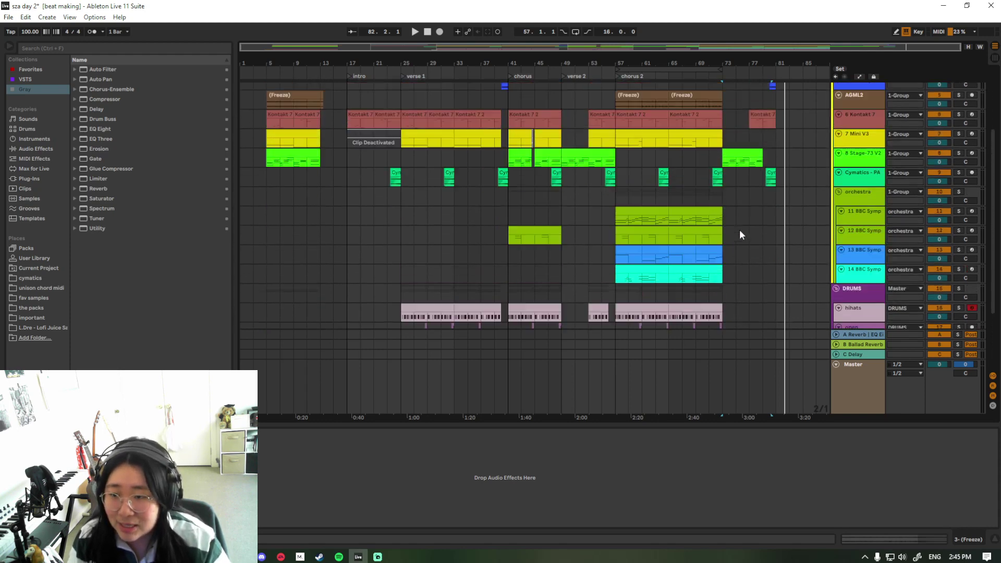